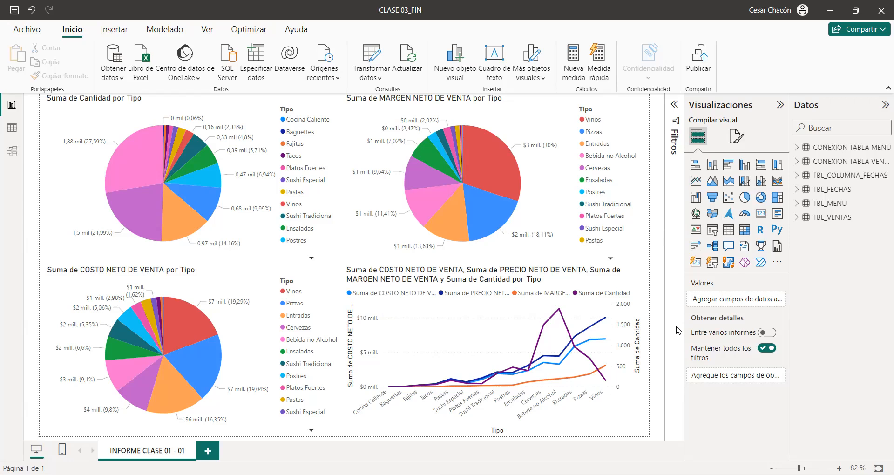
- Examine the relationships between tables in the data model and return to the report
{"action": "left_click", "coordinate": [14, 153]}
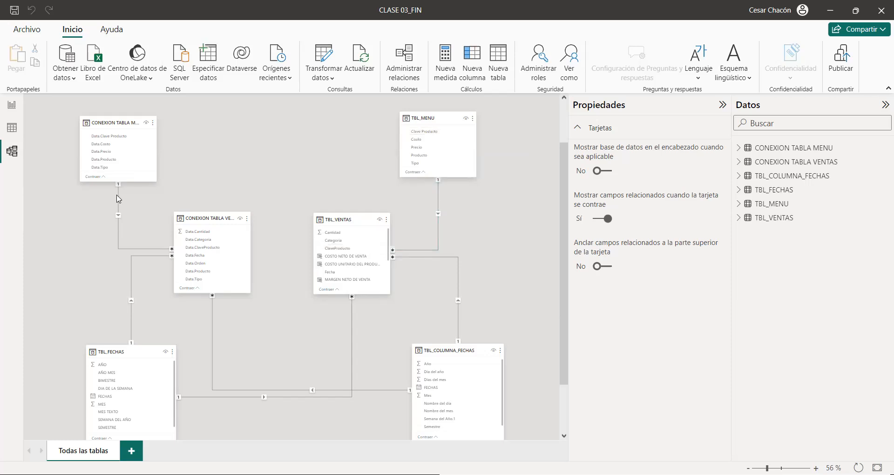
{"action": "left_click", "coordinate": [11, 106]}
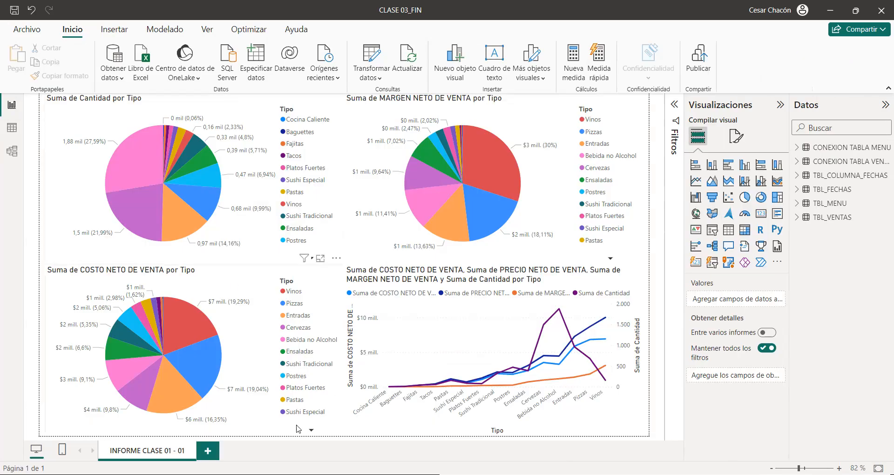
- Add a new report page and name it INFORME CLASE 03 - 02
{"action": "left_click", "coordinate": [210, 455]}
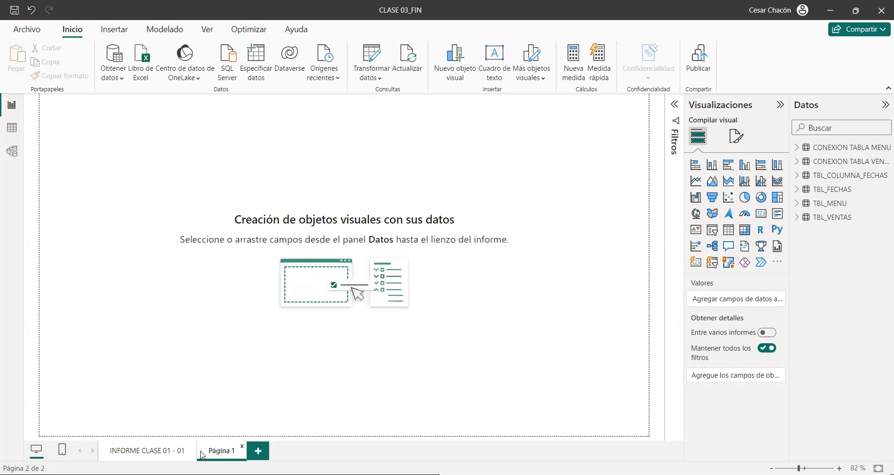
{"action": "double_click", "coordinate": [217, 448]}
{"action": "type", "text": "FORM C"}
{"action": "type", "text": "LASE 03"}
{"action": "type", "text": " -"}
{"action": "type", "text": " 02"}
{"action": "left_click", "coordinate": [88, 283]}
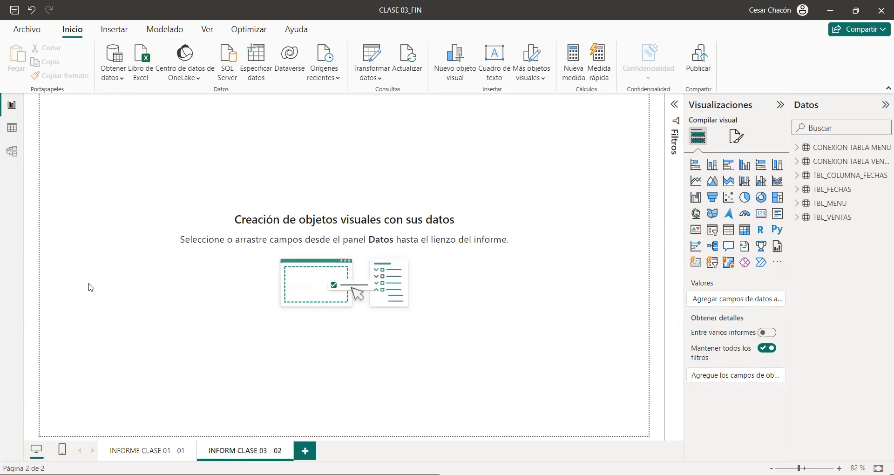
{"action": "double_click", "coordinate": [236, 450]}
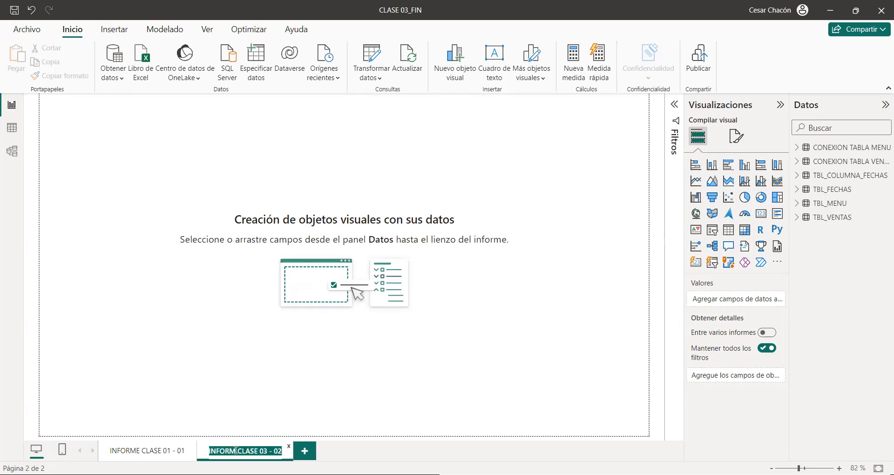
{"action": "left_click", "coordinate": [236, 451]}
{"action": "type", "text": "E"}
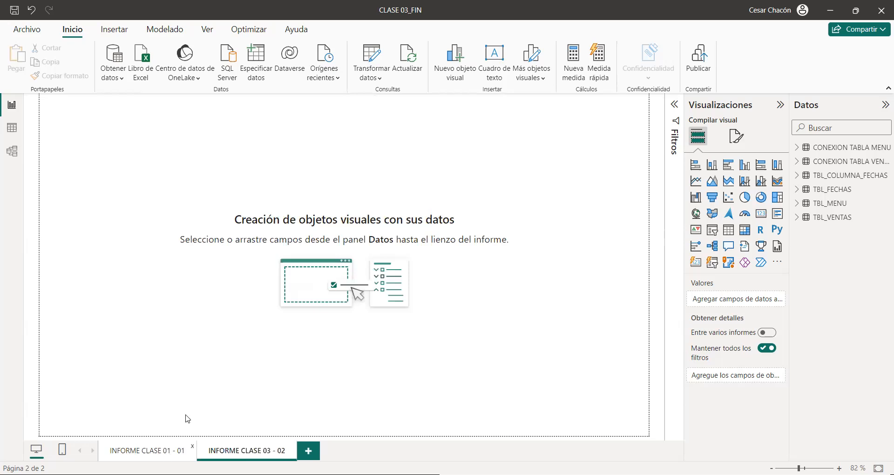
{"action": "left_click", "coordinate": [147, 450]}
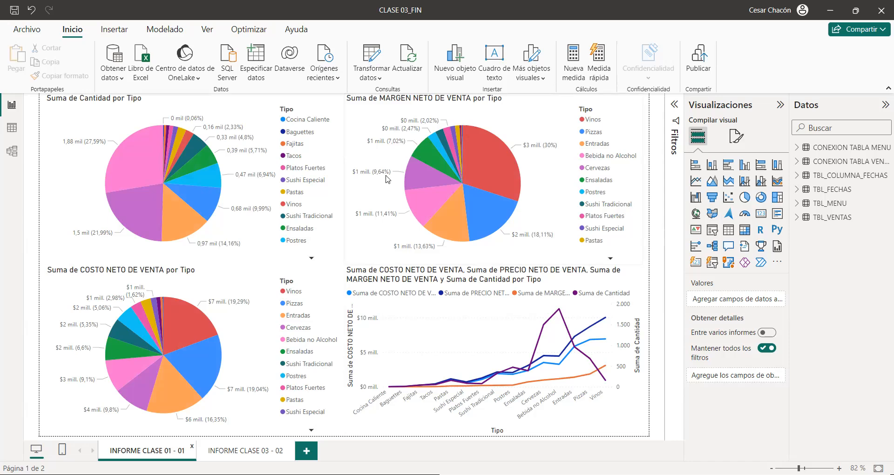
{"action": "left_click", "coordinate": [242, 452]}
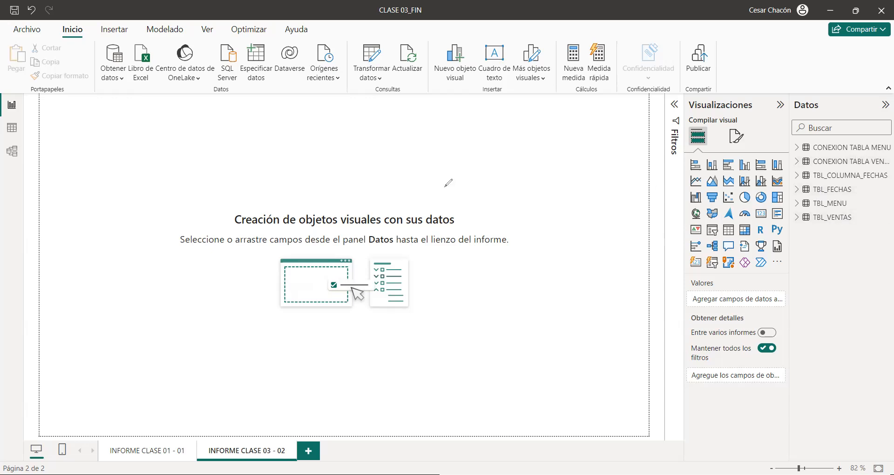
{"action": "left_click_drag", "start_coordinate": [790, 195], "coordinate": [885, 230]}
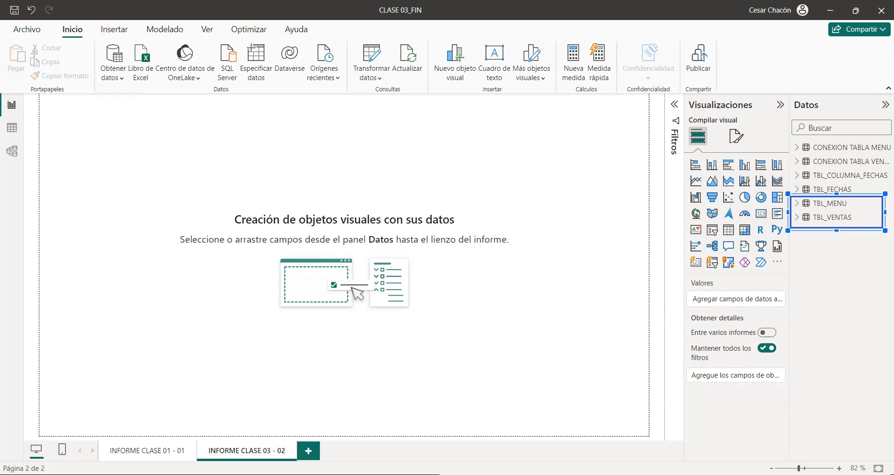
{"action": "key", "text": "Escape"}
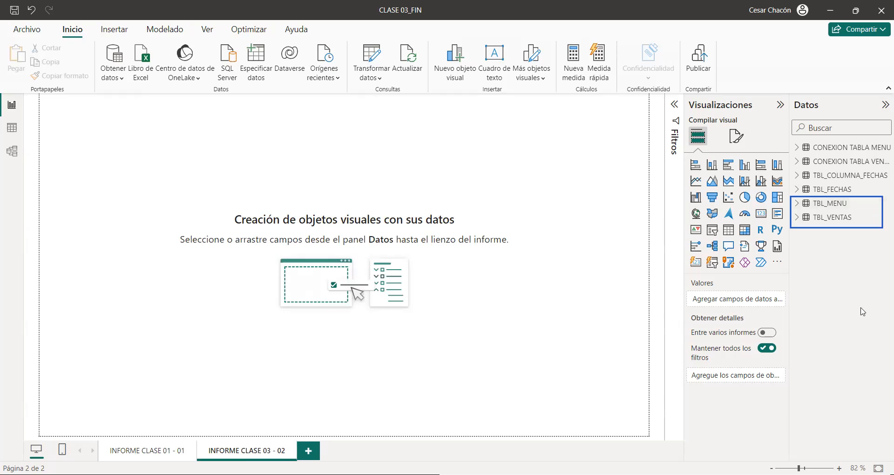
{"action": "key", "text": "Escape"}
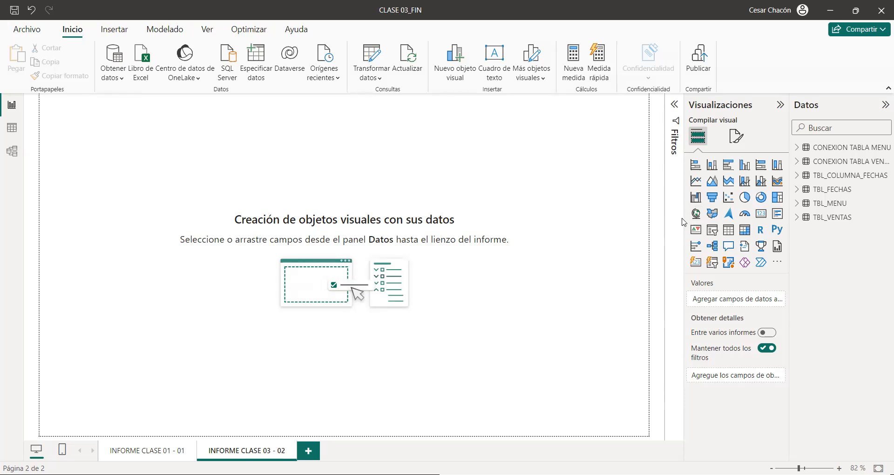
- Insert a table visual, enlarge it to about a quarter of the page, and show it in focus mode
{"action": "left_click", "coordinate": [727, 232]}
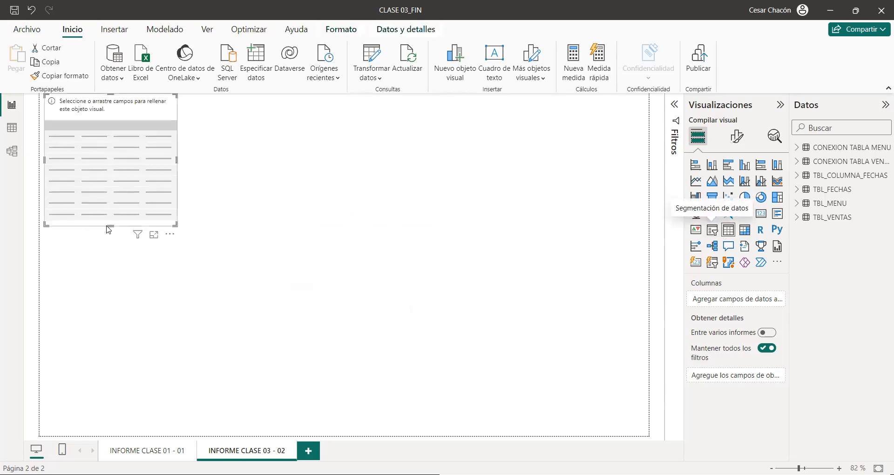
{"action": "left_click_drag", "start_coordinate": [176, 227], "coordinate": [350, 263]}
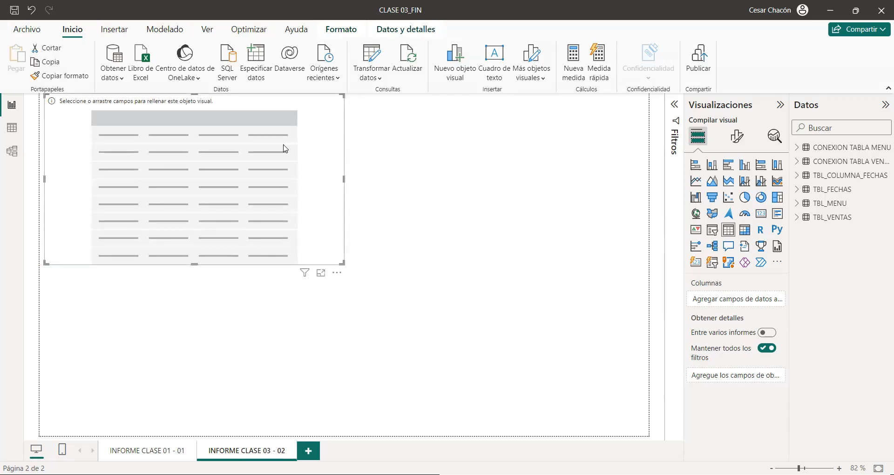
{"action": "left_click", "coordinate": [320, 273]}
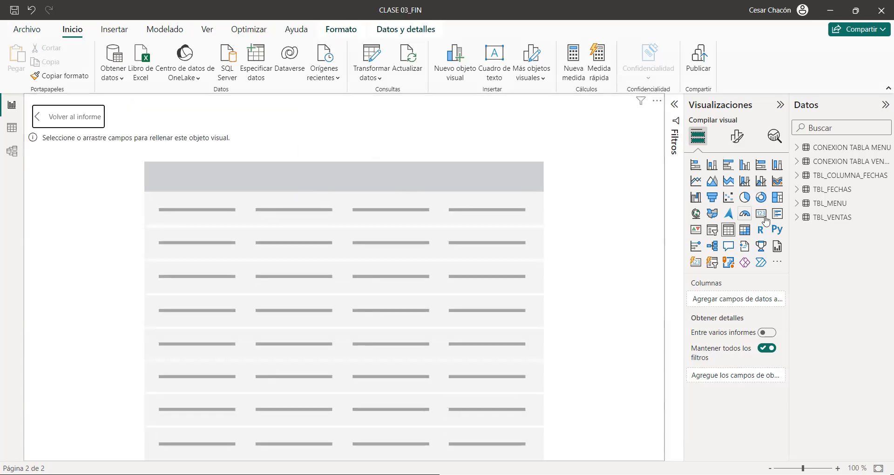
- Expand TBL_VENTAS with its full field names readable and add its Categoria field to the table's columns
{"action": "left_click", "coordinate": [797, 217]}
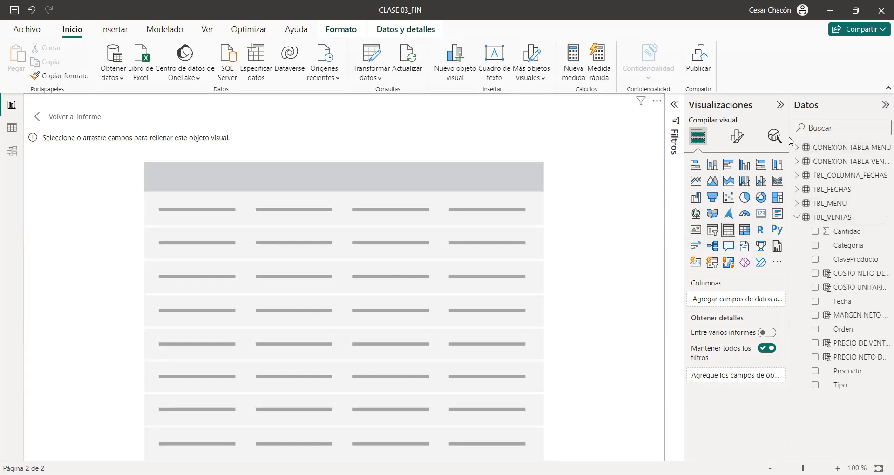
{"action": "left_click_drag", "start_coordinate": [789, 141], "coordinate": [715, 138]}
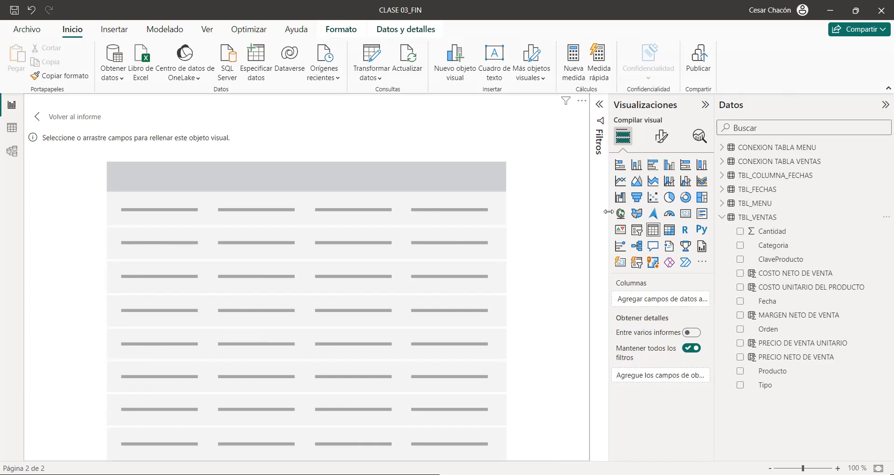
{"action": "left_click", "coordinate": [794, 250]}
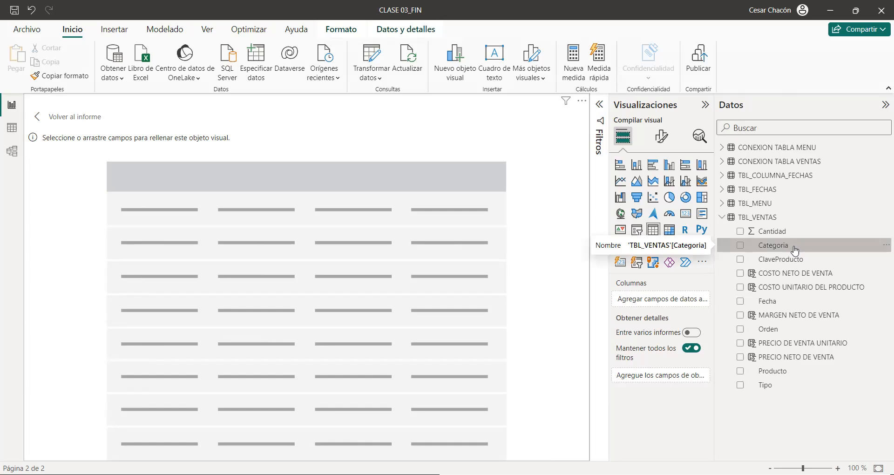
{"action": "left_click_drag", "start_coordinate": [795, 251], "coordinate": [662, 303]}
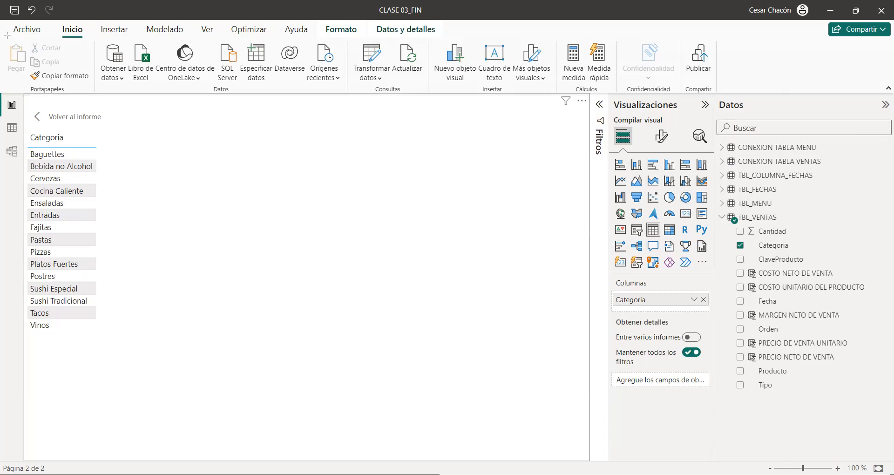
{"action": "left_click_drag", "start_coordinate": [25, 94], "coordinate": [592, 452]}
{"action": "left_click_drag", "start_coordinate": [640, 220], "coordinate": [666, 246]}
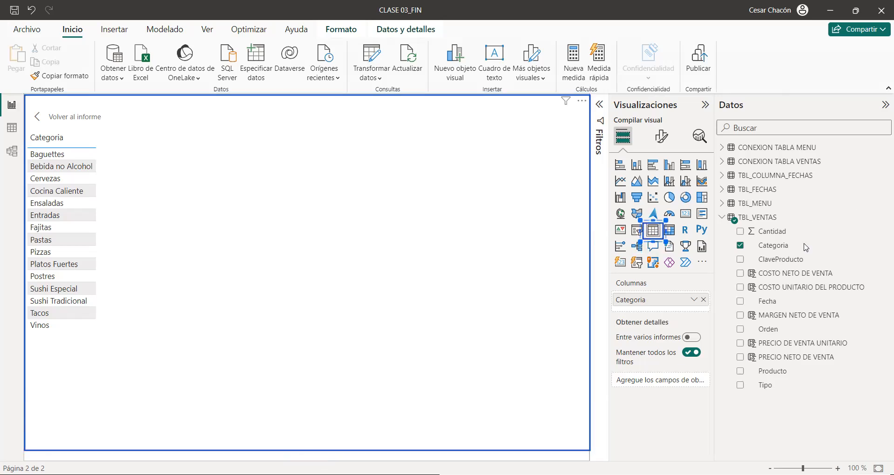
{"action": "left_click_drag", "start_coordinate": [391, 130], "coordinate": [649, 230]}
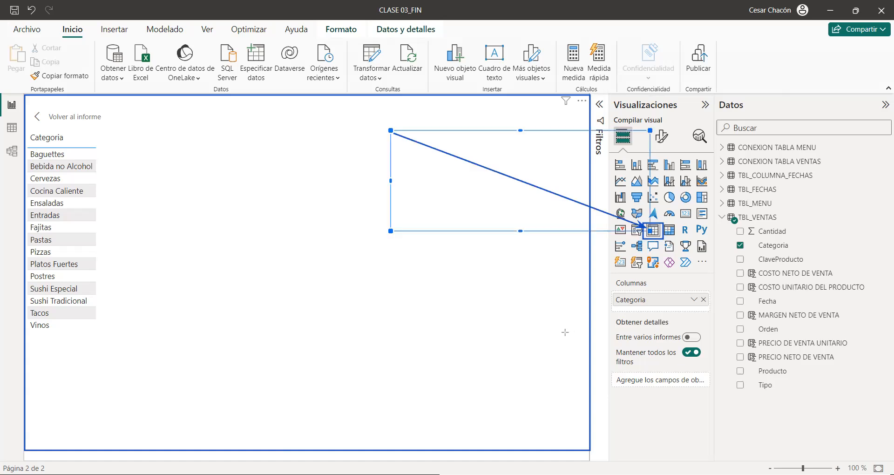
{"action": "left_click", "coordinate": [462, 287]}
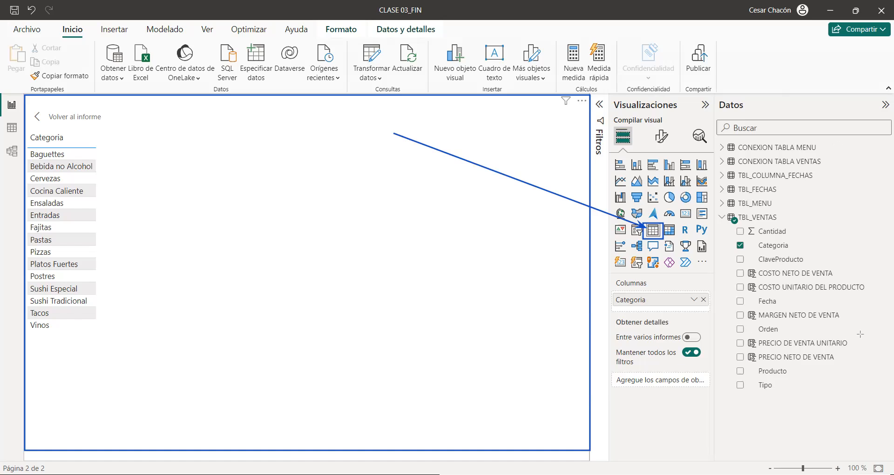
{"action": "left_click", "coordinate": [785, 311]}
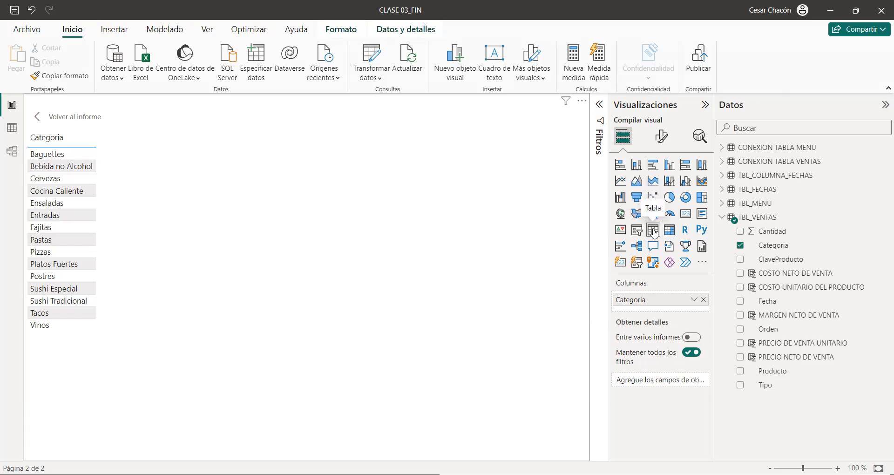
- Replace Categoria with the Producto field from TBL_VENTAS in the table's columns and look through the listed products
{"action": "left_click", "coordinate": [704, 300]}
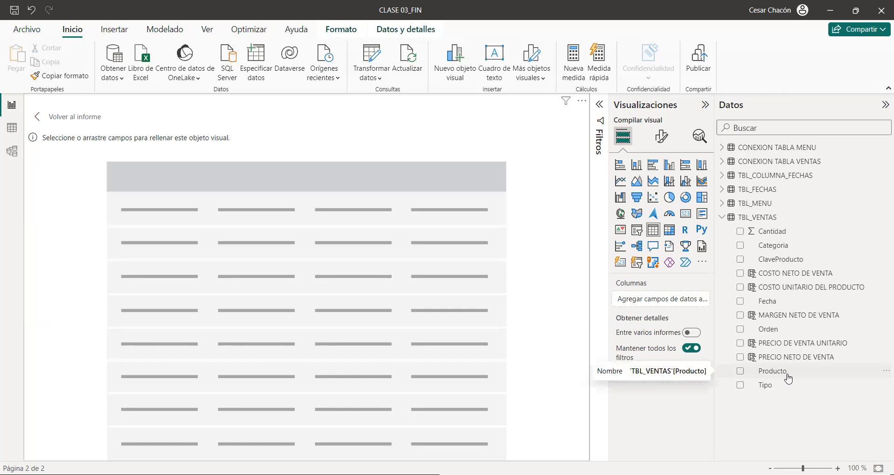
{"action": "left_click_drag", "start_coordinate": [788, 378], "coordinate": [678, 304]}
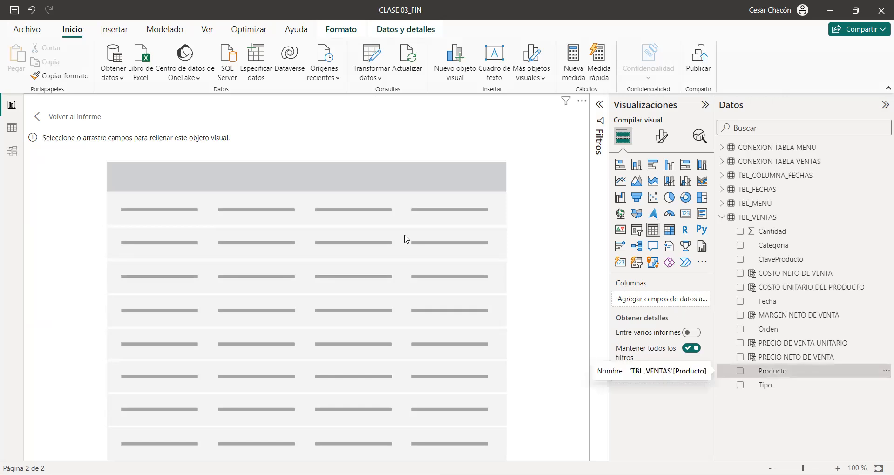
{"action": "scroll", "coordinate": [78, 229], "scroll_direction": "down", "scroll_amount": 3}
{"action": "scroll", "coordinate": [77, 236], "scroll_direction": "up", "scroll_amount": 5}
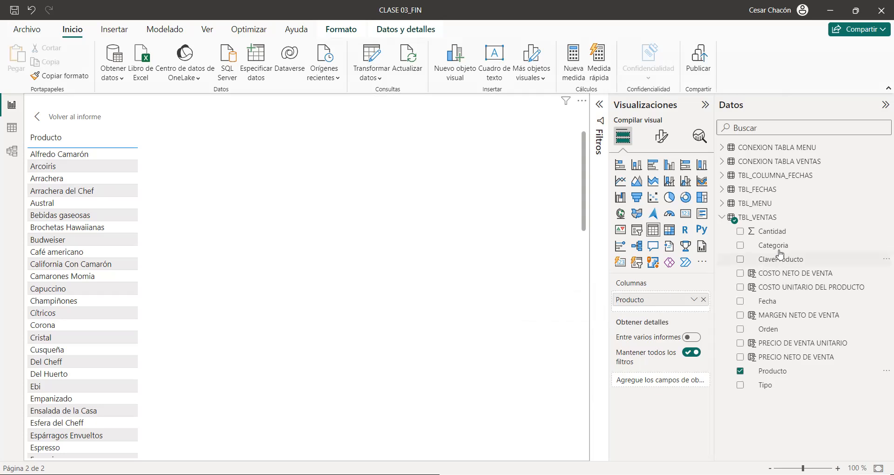
- Add the Categoria field from TBL_VENTAS to the table's columns, placed before Producto
{"action": "left_click_drag", "start_coordinate": [785, 247], "coordinate": [641, 296]}
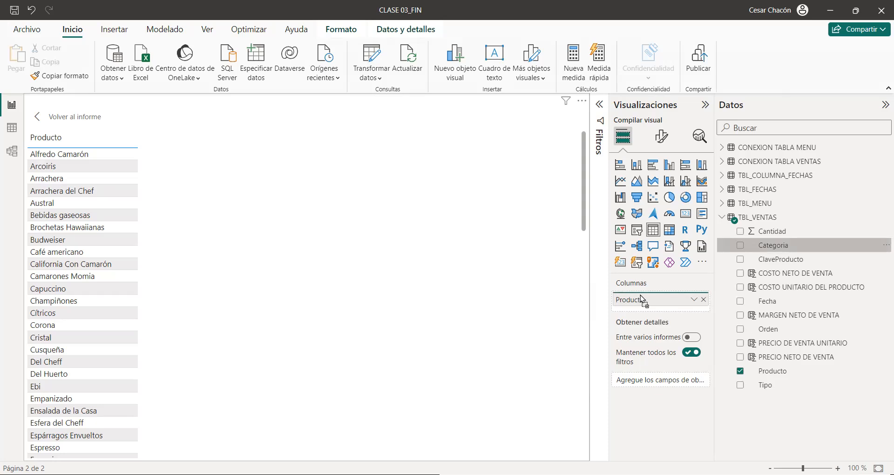
{"action": "mouse_move", "coordinate": [641, 299]}
{"action": "left_mouse_down"}
{"action": "mouse_move", "coordinate": [628, 267]}
{"action": "mouse_move", "coordinate": [643, 293]}
{"action": "left_mouse_up"}
{"action": "left_click_drag", "start_coordinate": [644, 292], "coordinate": [650, 304]}
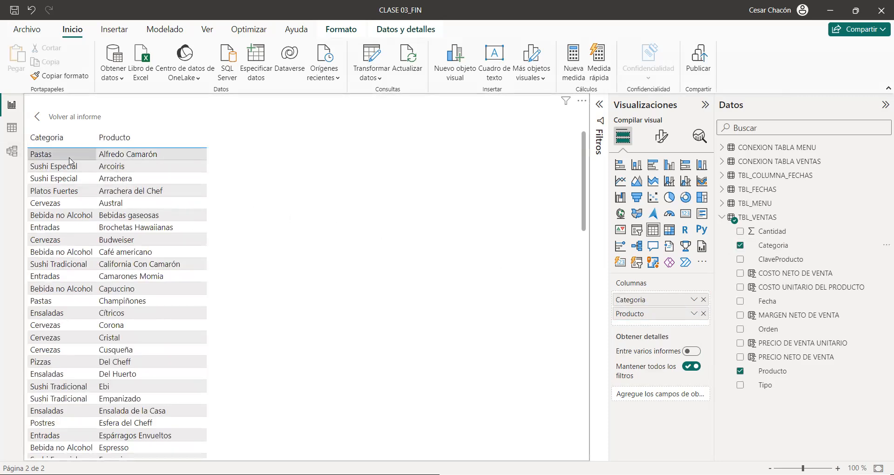
- Try sorting the table by Categoria in both directions, ending with an ascending sort by Producto
{"action": "left_click", "coordinate": [33, 144]}
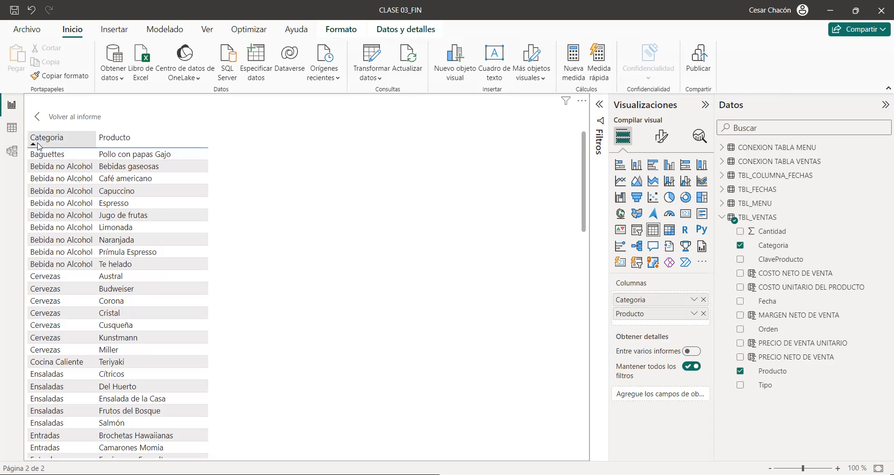
{"action": "left_click", "coordinate": [39, 146]}
{"action": "left_click", "coordinate": [39, 146]}
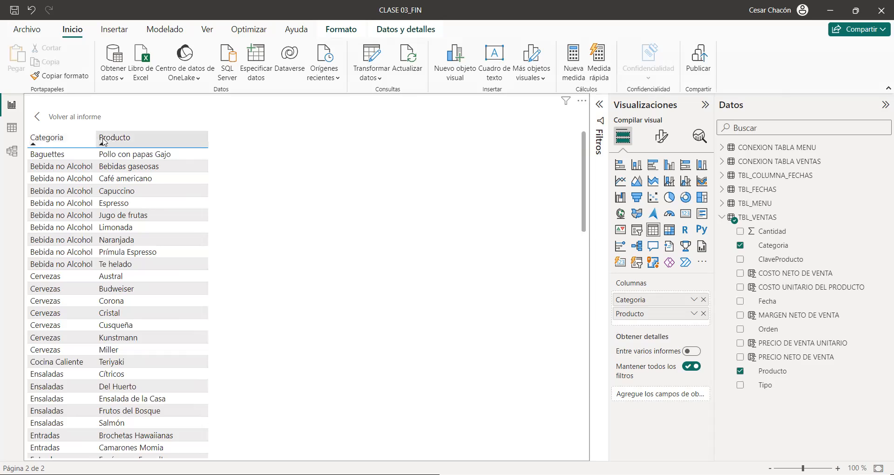
{"action": "left_click", "coordinate": [98, 141]}
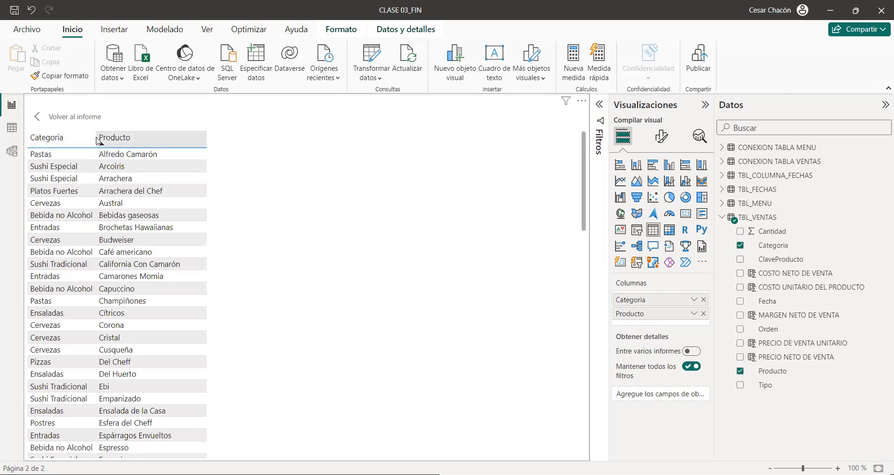
- Widen the table's Categoria and Producto columns, and auto-fit both to their contents
{"action": "left_click_drag", "start_coordinate": [97, 141], "coordinate": [126, 141]}
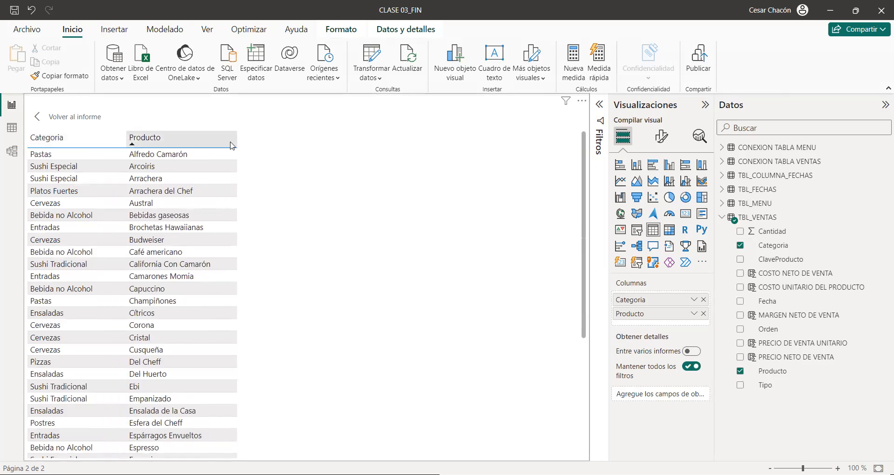
{"action": "left_click_drag", "start_coordinate": [237, 139], "coordinate": [255, 147]}
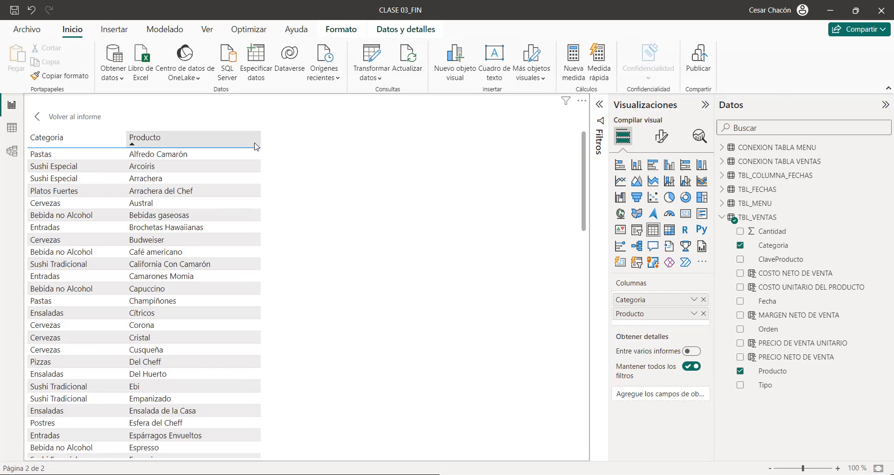
{"action": "left_click_drag", "start_coordinate": [126, 136], "coordinate": [132, 137]}
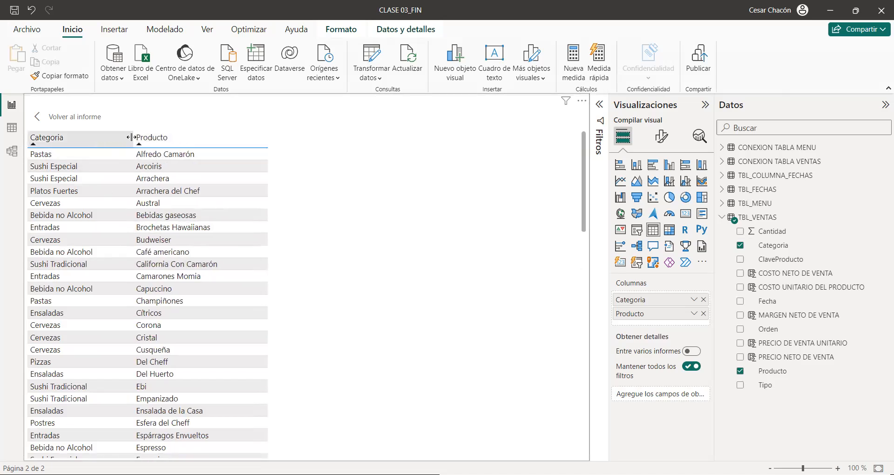
{"action": "double_click", "coordinate": [132, 137]}
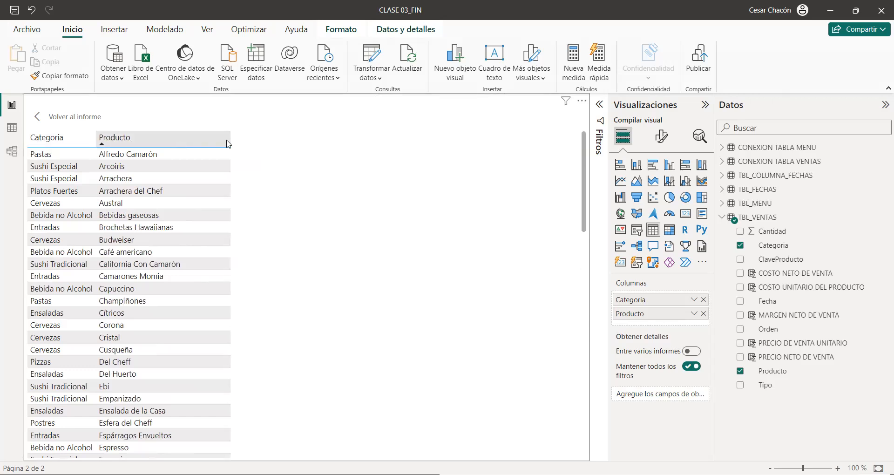
{"action": "double_click", "coordinate": [230, 144]}
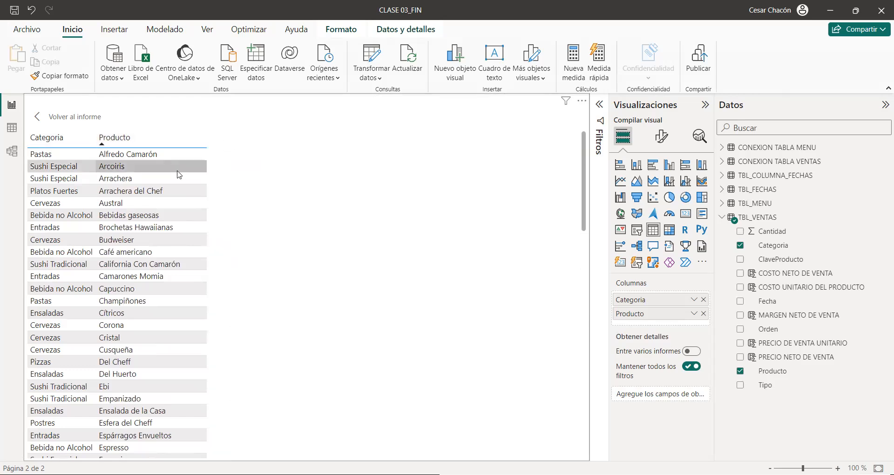
- Add the Tipo field from TBL_VENTAS as the table's first column and sort the table ascending by Tipo
{"action": "left_click", "coordinate": [49, 148]}
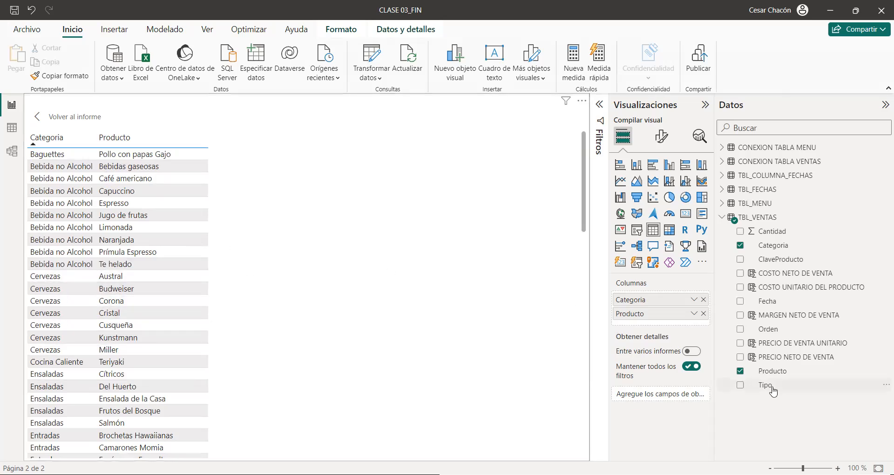
{"action": "left_click_drag", "start_coordinate": [658, 297], "coordinate": [659, 299]}
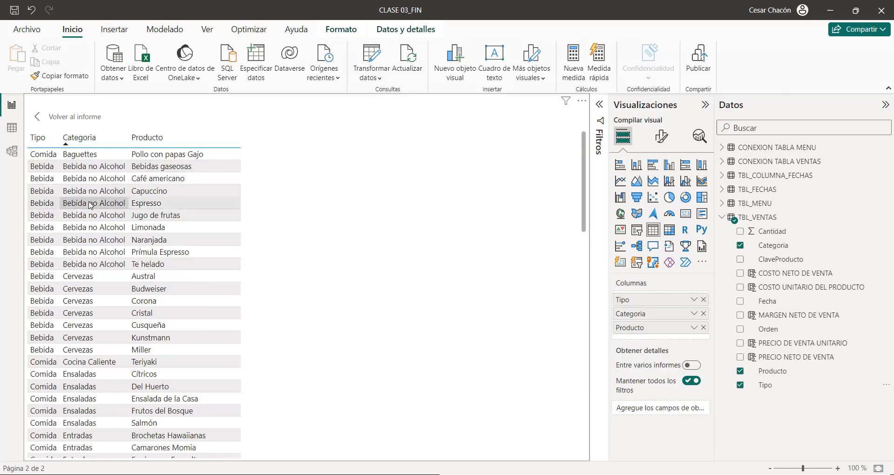
{"action": "left_click", "coordinate": [42, 147]}
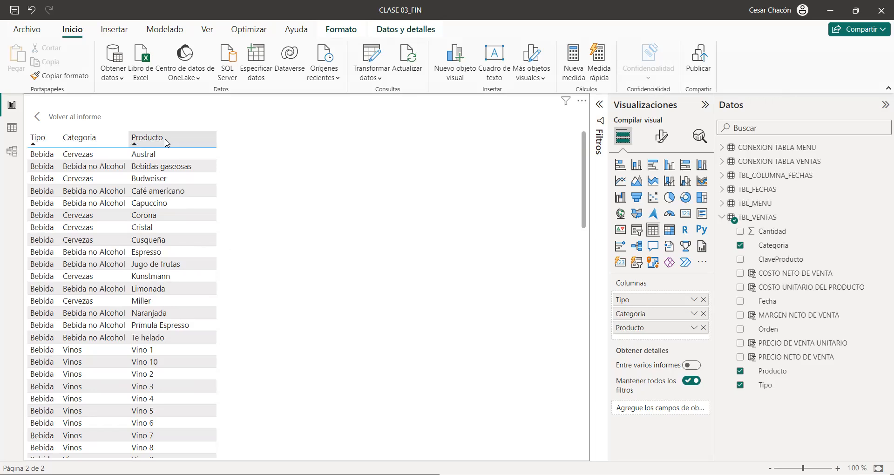
{"action": "left_click", "coordinate": [694, 313]}
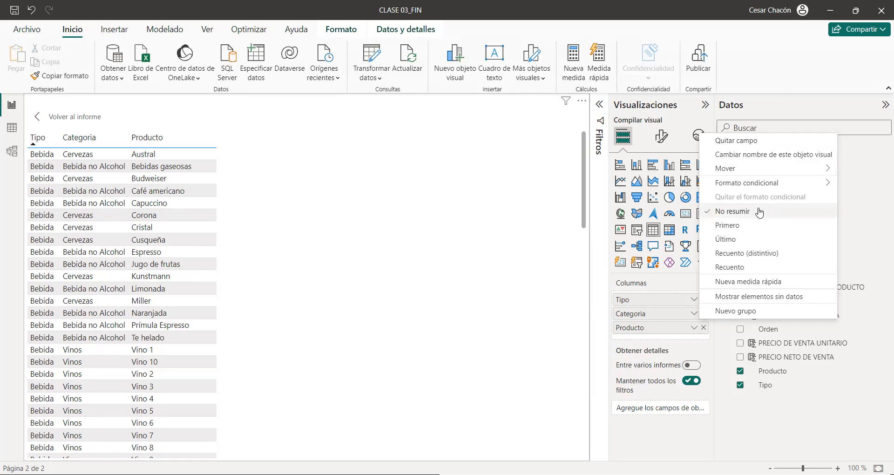
{"action": "mouse_move", "coordinate": [758, 189]}
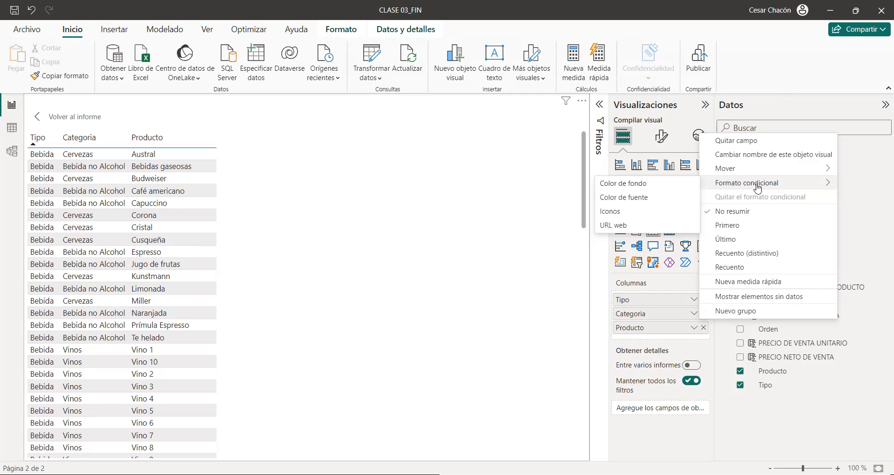
{"action": "left_click", "coordinate": [672, 280]}
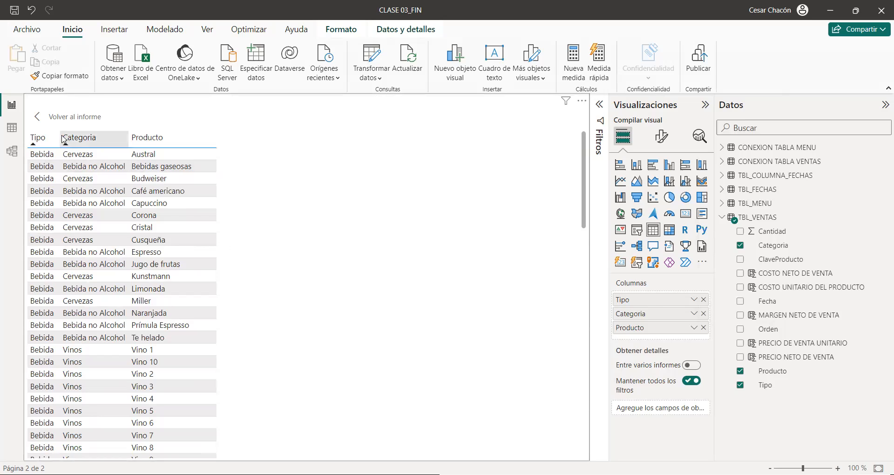
- Widen the table's Tipo, Categoria and Producto columns
{"action": "left_click_drag", "start_coordinate": [61, 138], "coordinate": [85, 138]}
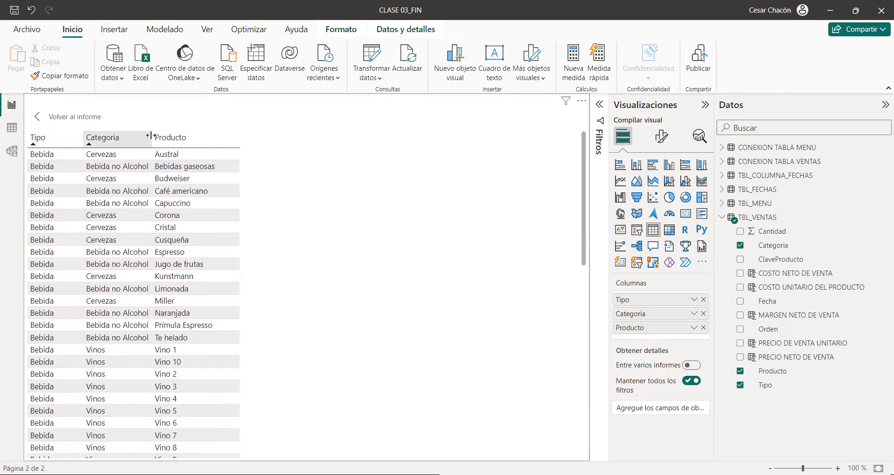
{"action": "left_click_drag", "start_coordinate": [150, 135], "coordinate": [185, 135]}
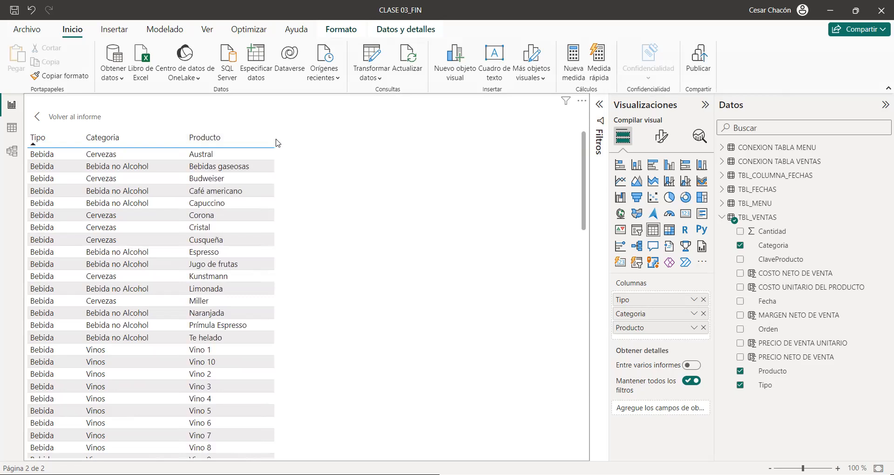
{"action": "left_click_drag", "start_coordinate": [274, 136], "coordinate": [296, 139]}
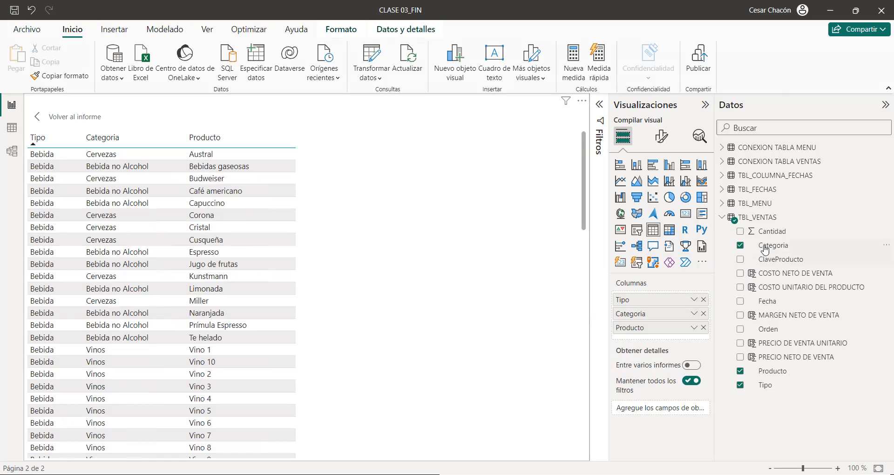
- Add Cantidad, PRECIO DE VENTA UNITARIO, COSTO NETO DE VENTA and MARGEN NETO DE VENTA from TBL_VENTAS after Producto, in that order
{"action": "left_click_drag", "start_coordinate": [774, 236], "coordinate": [671, 334]}
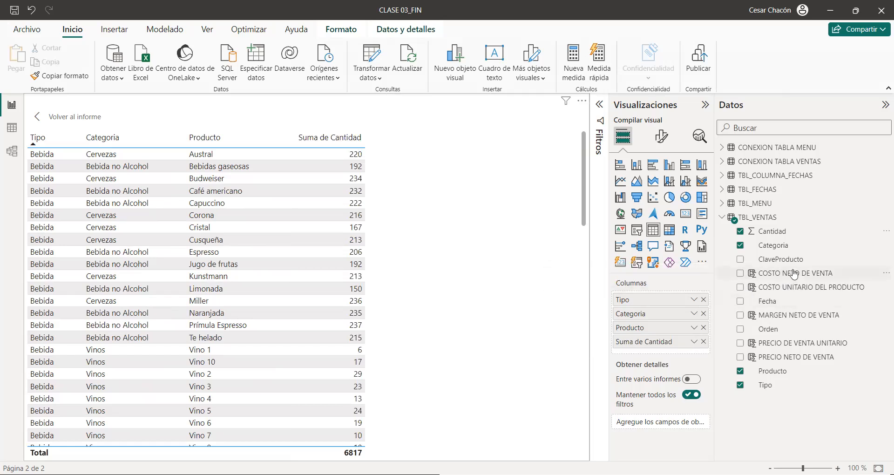
{"action": "left_click_drag", "start_coordinate": [794, 279], "coordinate": [648, 351]}
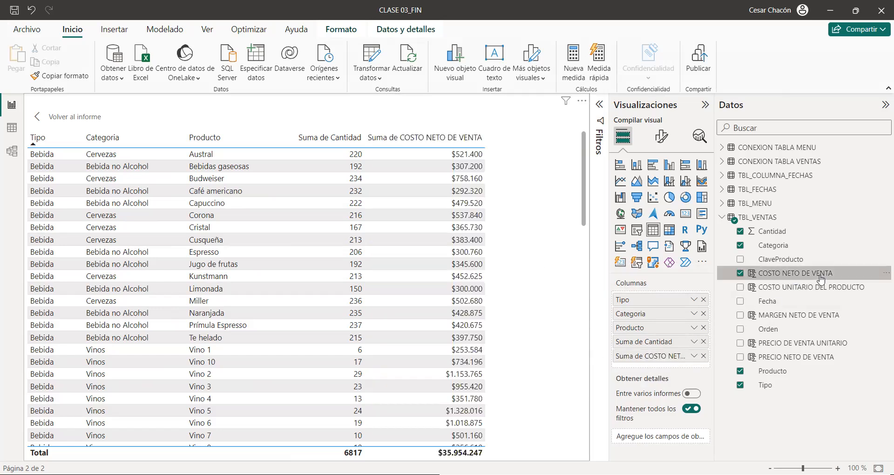
{"action": "left_click", "coordinate": [795, 316]}
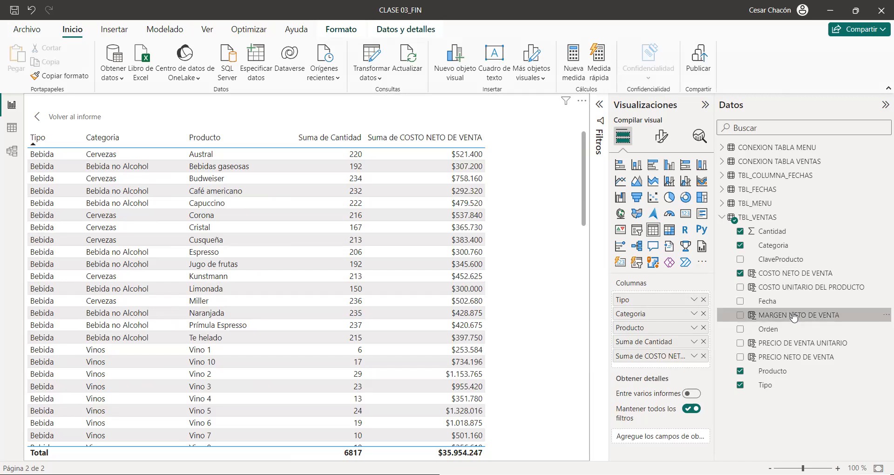
{"action": "left_click_drag", "start_coordinate": [794, 317], "coordinate": [671, 356]}
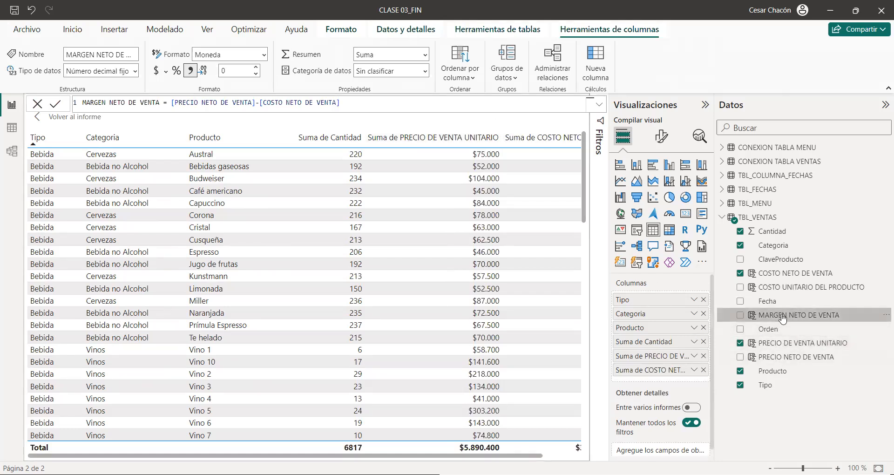
{"action": "left_click_drag", "start_coordinate": [783, 318], "coordinate": [663, 371]}
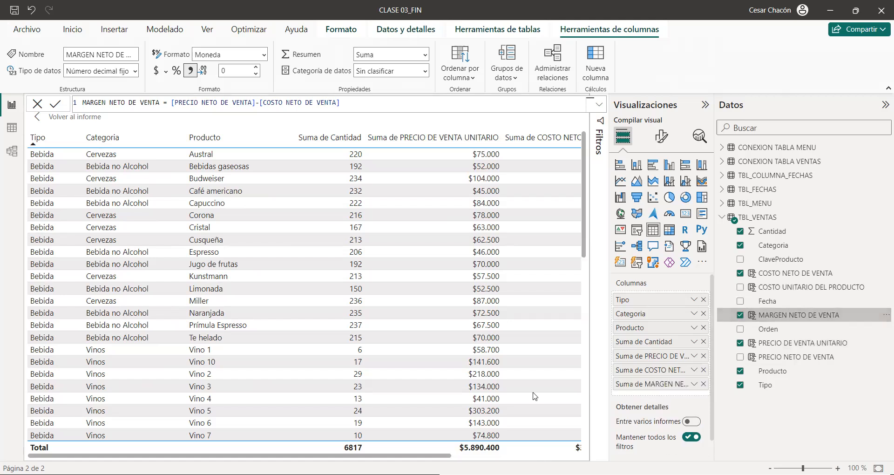
{"action": "scroll", "coordinate": [304, 297], "scroll_direction": "right", "scroll_amount": 5}
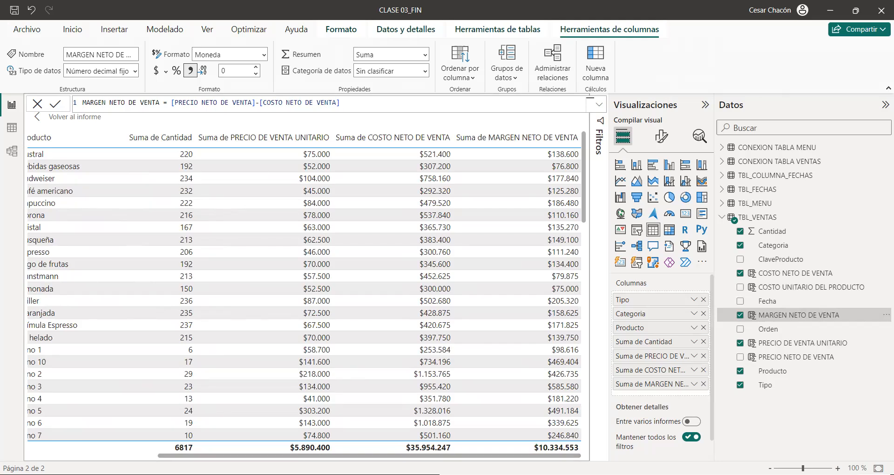
{"action": "scroll", "coordinate": [189, 453], "scroll_direction": "left", "scroll_amount": 5}
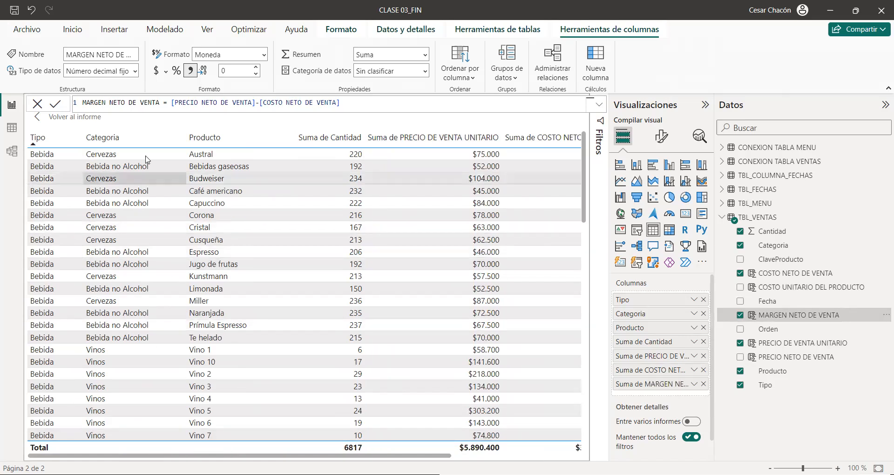
- Try sorting the table by Categoria and by Producto, ending with an ascending sort by Tipo
{"action": "left_click", "coordinate": [121, 139]}
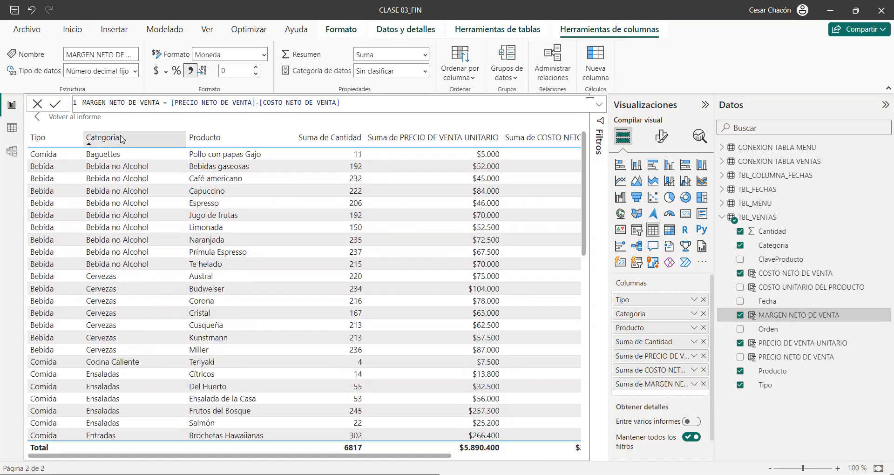
{"action": "left_click", "coordinate": [204, 138]}
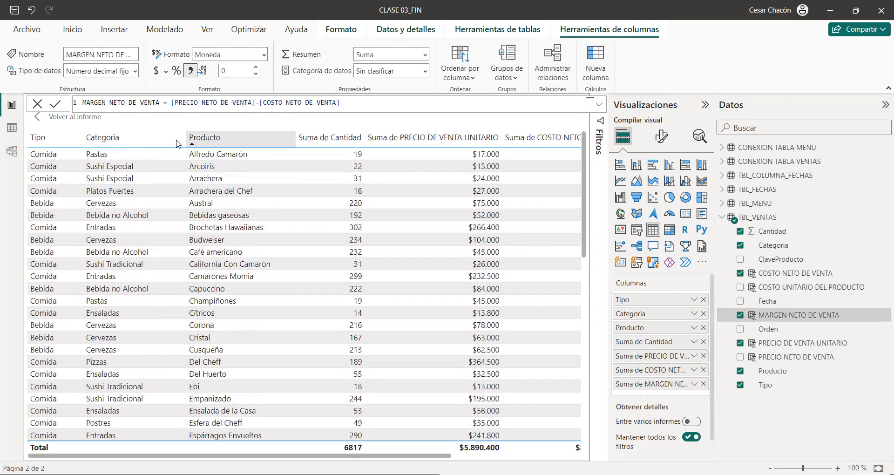
{"action": "left_click", "coordinate": [60, 148]}
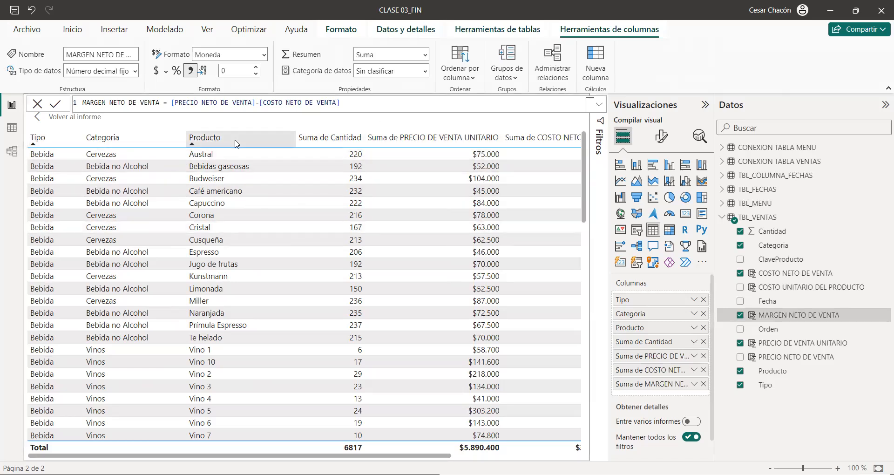
{"action": "left_click", "coordinate": [251, 166]}
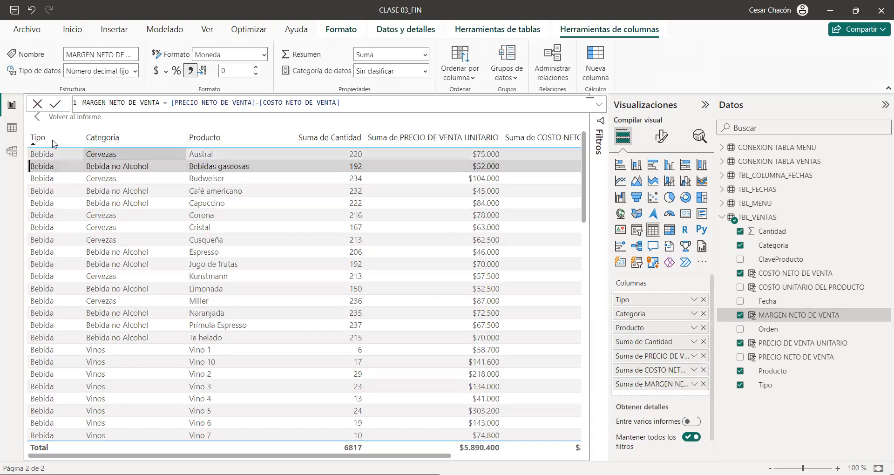
{"action": "left_click", "coordinate": [201, 138]}
{"action": "left_click", "coordinate": [54, 140]}
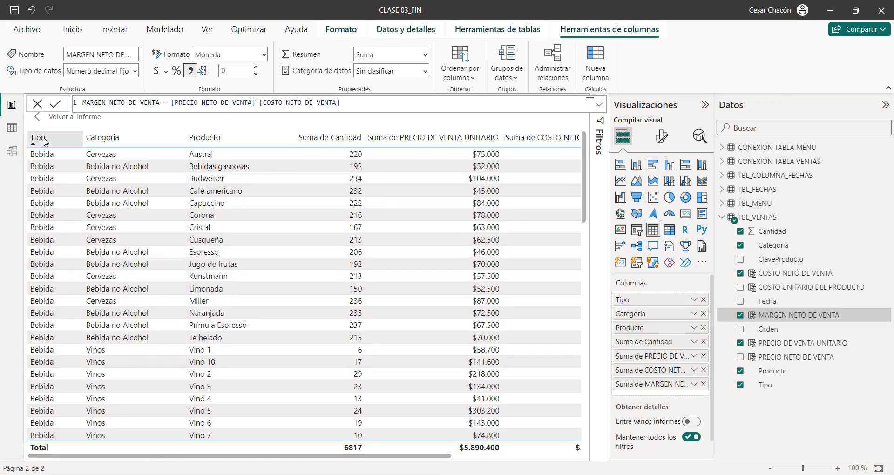
- Leave the table's focus mode for the INFORME CLASE 03 - 02 page and look across the table's columns
{"action": "left_click", "coordinate": [65, 121]}
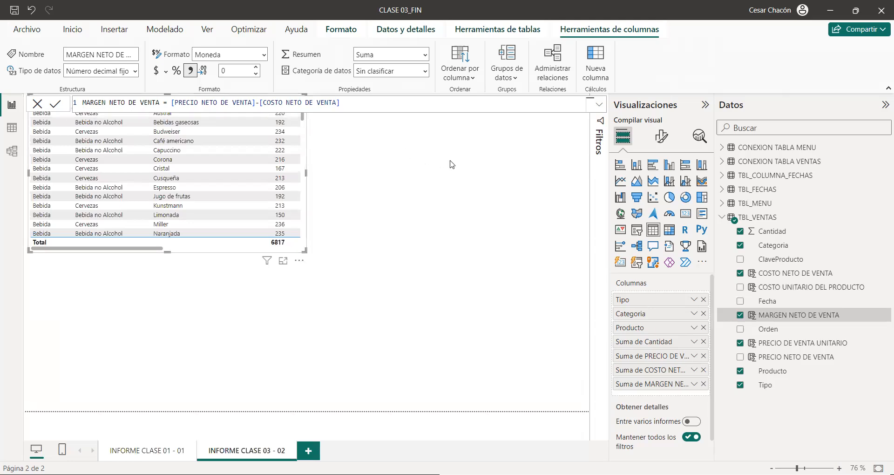
{"action": "left_click", "coordinate": [428, 177]}
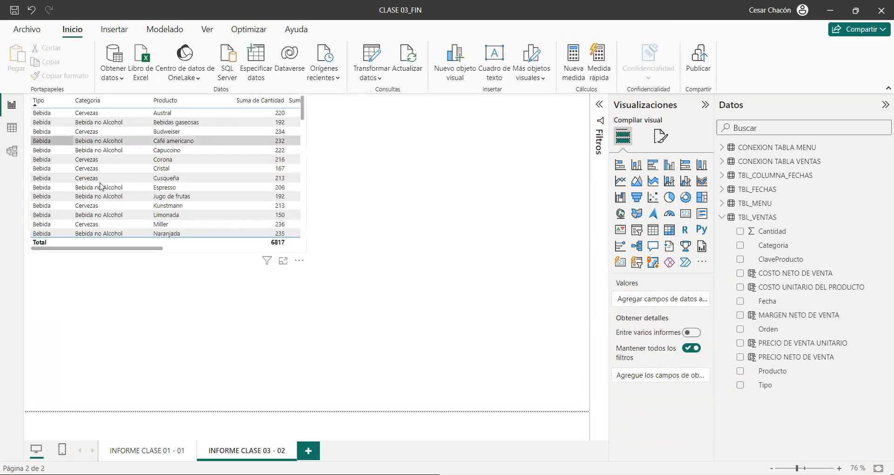
{"action": "left_click", "coordinate": [196, 249]}
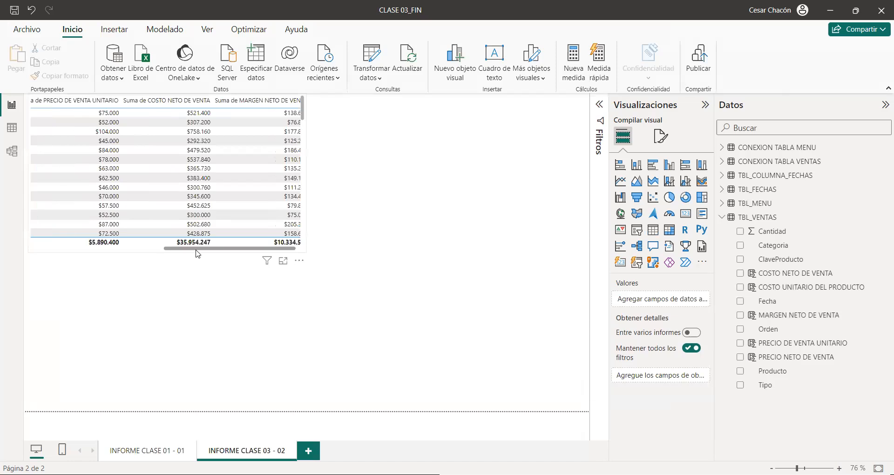
{"action": "left_click", "coordinate": [33, 249]}
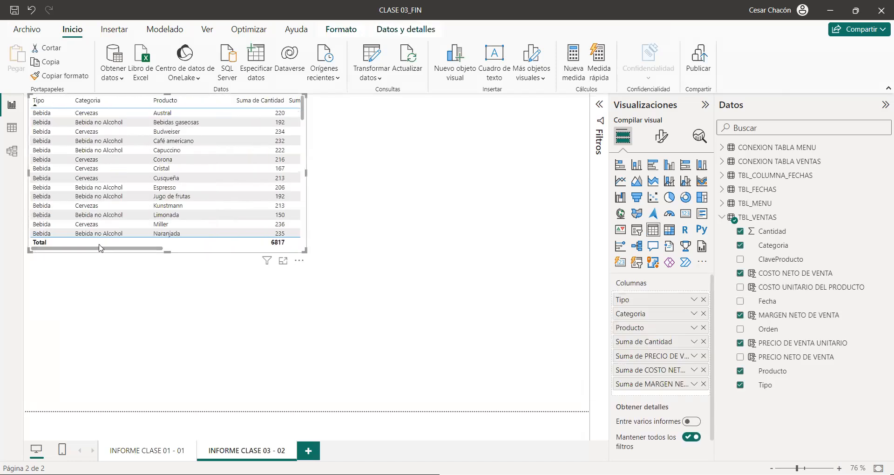
{"action": "left_click_drag", "start_coordinate": [126, 253], "coordinate": [105, 258]}
- Try the table's descending sort order on Tipo, then restore the ascending order
{"action": "left_click", "coordinate": [299, 260]}
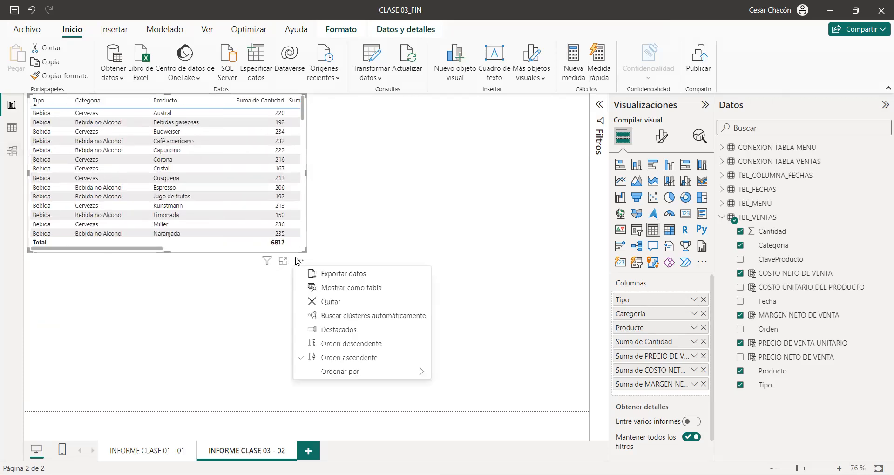
{"action": "left_click", "coordinate": [366, 349]}
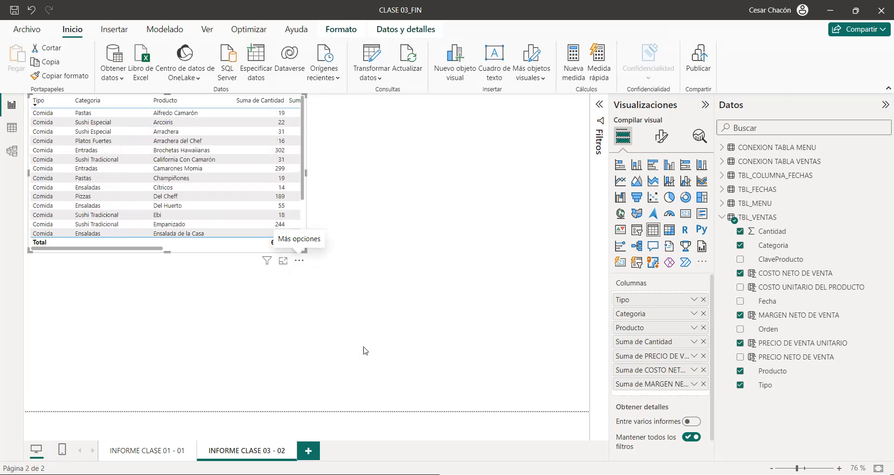
{"action": "left_click", "coordinate": [296, 262]}
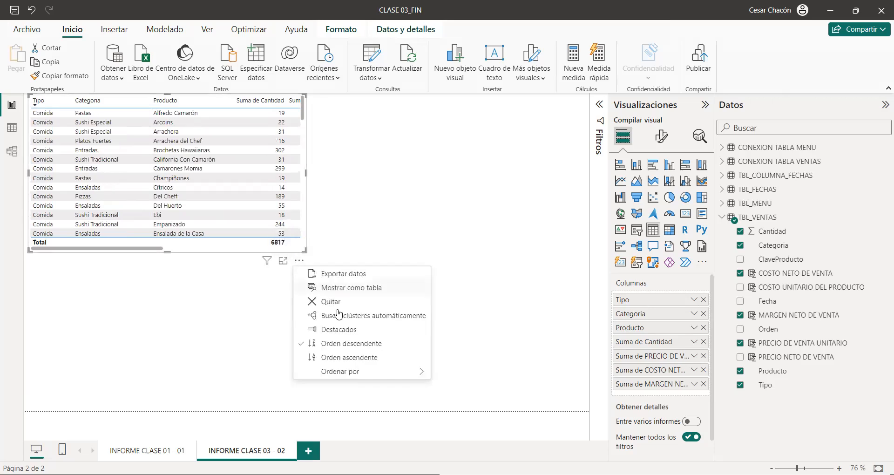
{"action": "left_click", "coordinate": [347, 359]}
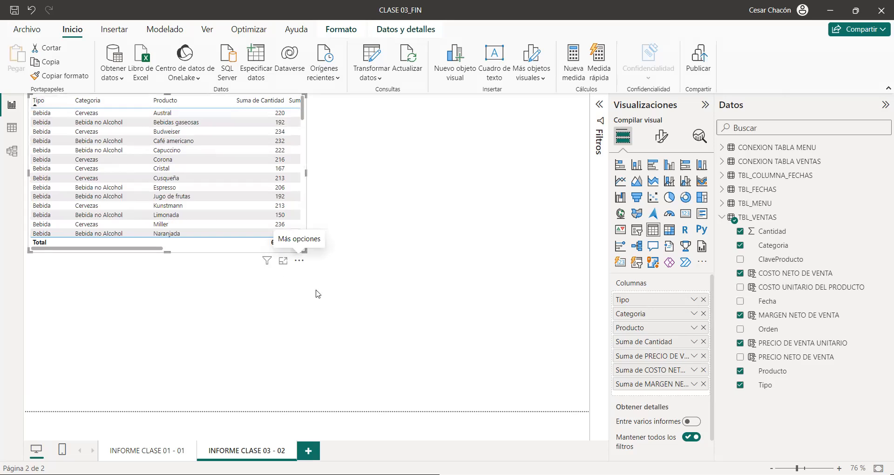
- Sort the table by Suma de MARGEN NETO DE VENTA in descending order and check the ordered products and margins
{"action": "left_click", "coordinate": [299, 261]}
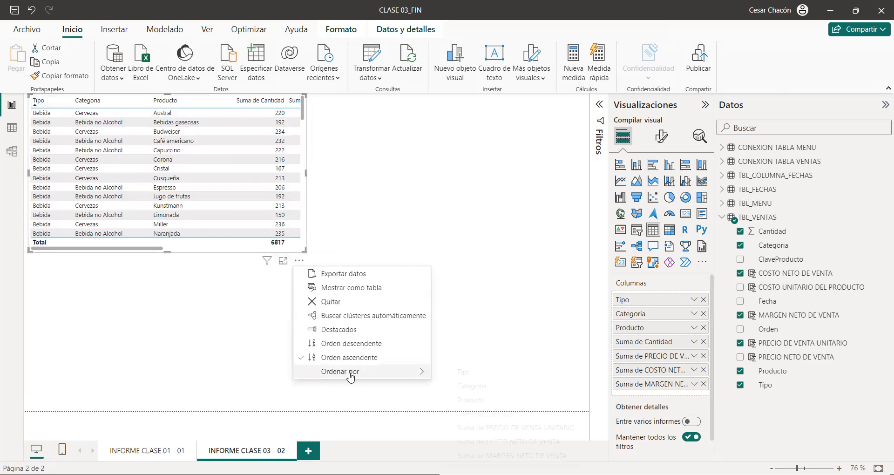
{"action": "mouse_move", "coordinate": [351, 376]}
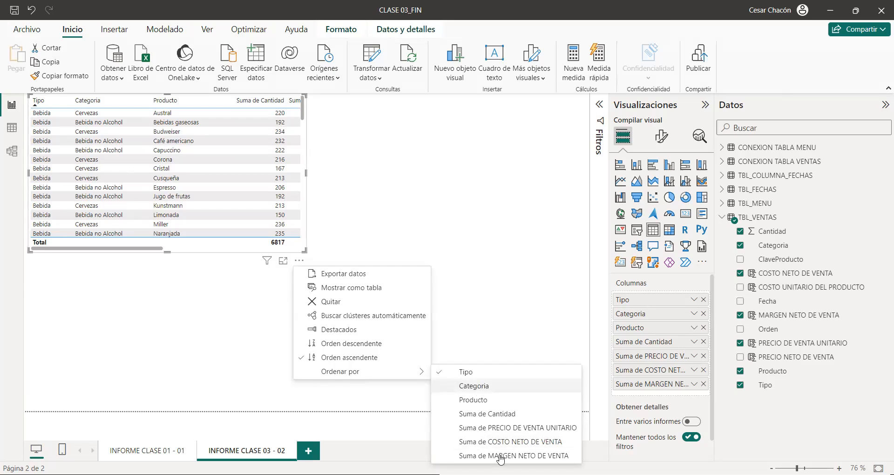
{"action": "left_click", "coordinate": [473, 385]}
{"action": "left_click", "coordinate": [299, 260]}
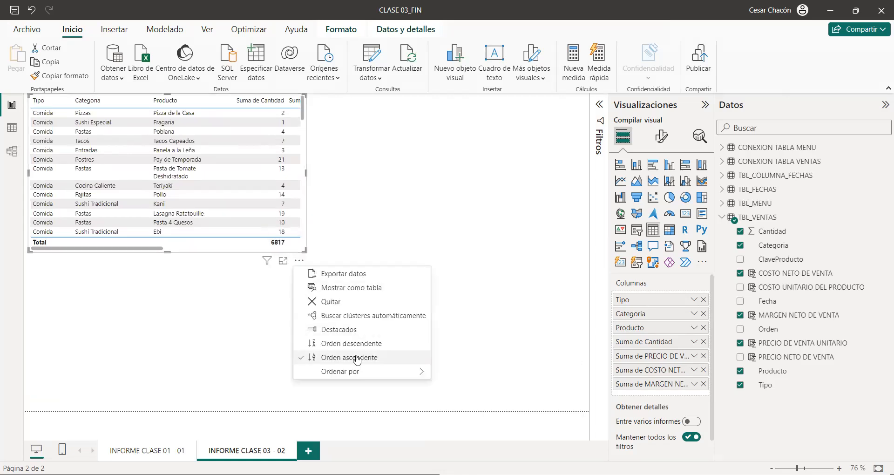
{"action": "left_click", "coordinate": [352, 344]}
{"action": "left_click_drag", "start_coordinate": [128, 251], "coordinate": [368, 253]}
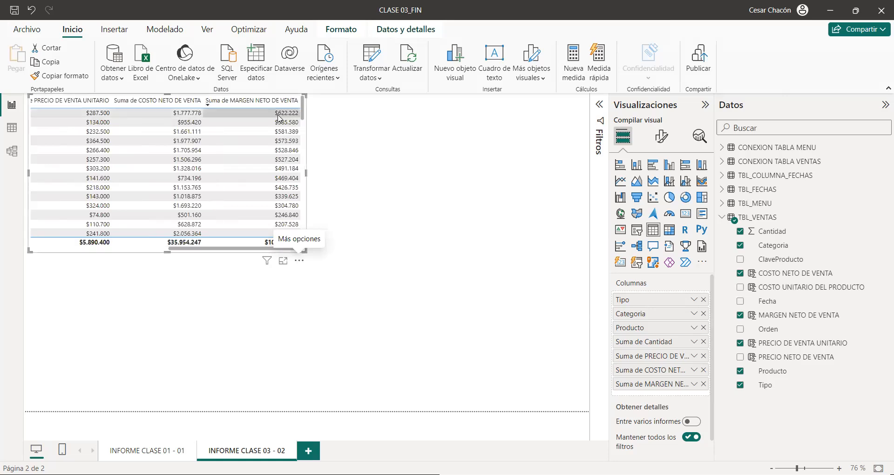
{"action": "left_click_drag", "start_coordinate": [237, 249], "coordinate": [65, 254]}
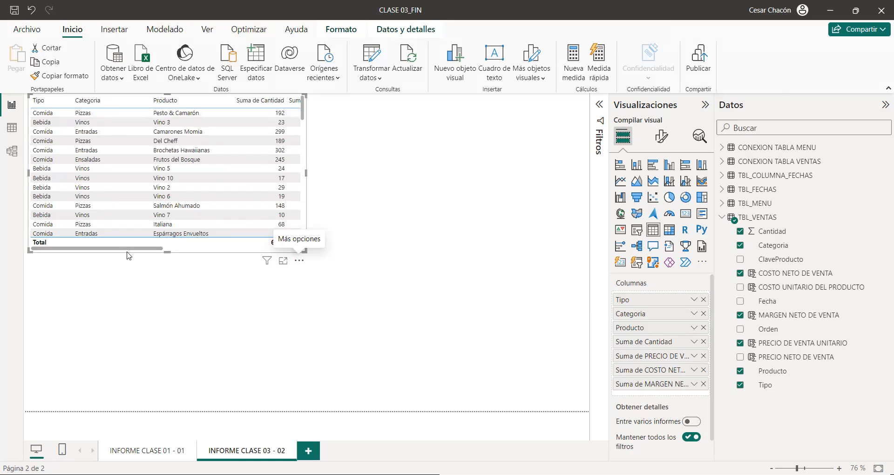
{"action": "left_click_drag", "start_coordinate": [129, 256], "coordinate": [322, 234]}
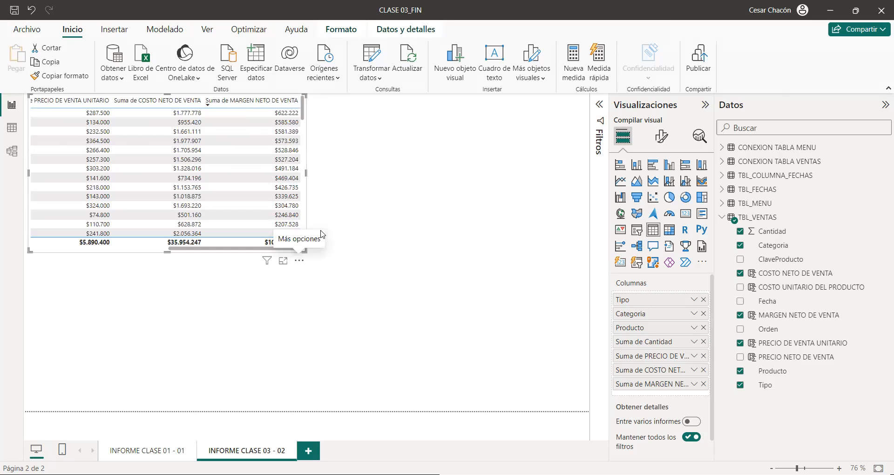
- Replace PRECIO DE VENTA UNITARIO in the table with PRECIO NETO DE VENTA, placed directly after Suma de Cantidad
{"action": "left_click", "coordinate": [164, 249]}
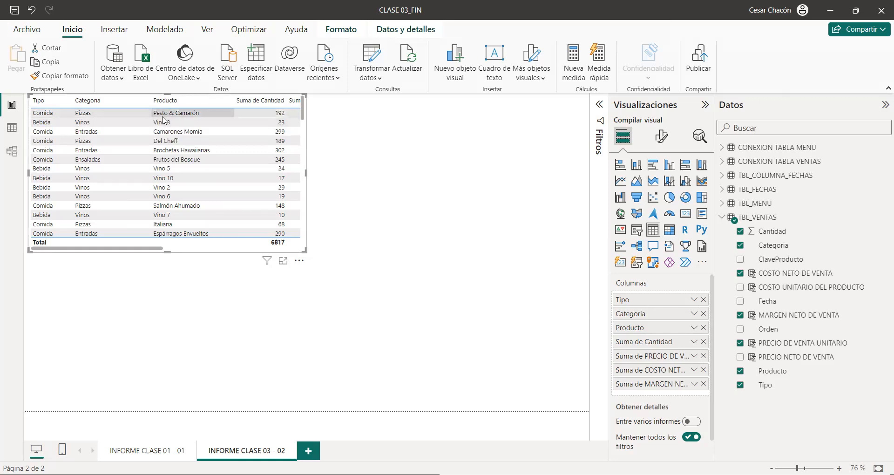
{"action": "left_click_drag", "start_coordinate": [121, 250], "coordinate": [289, 252]}
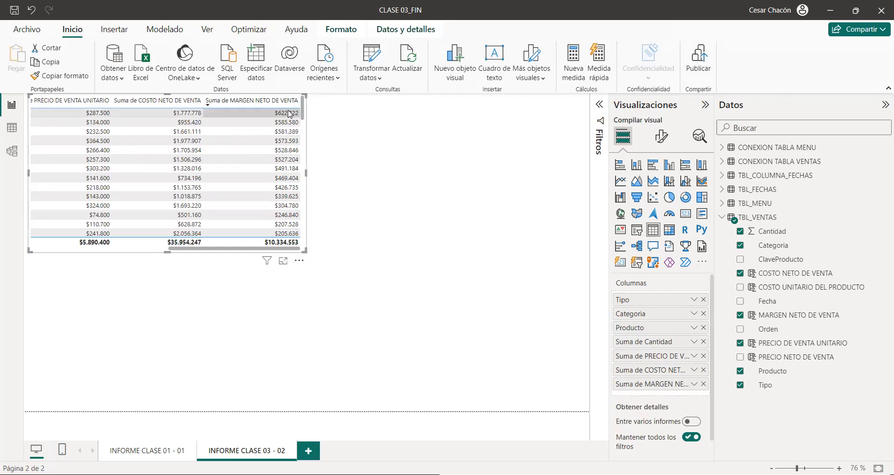
{"action": "left_click_drag", "start_coordinate": [262, 249], "coordinate": [210, 252]}
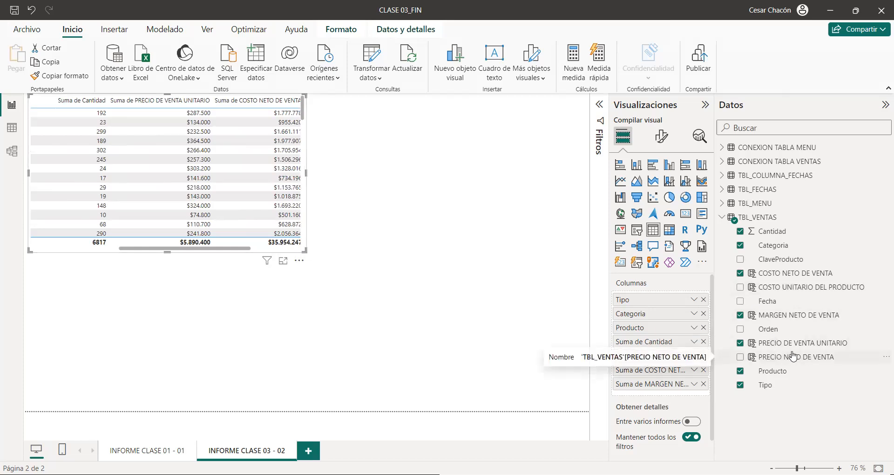
{"action": "left_click_drag", "start_coordinate": [793, 357], "coordinate": [786, 350]}
{"action": "left_click_drag", "start_coordinate": [675, 345], "coordinate": [676, 349]}
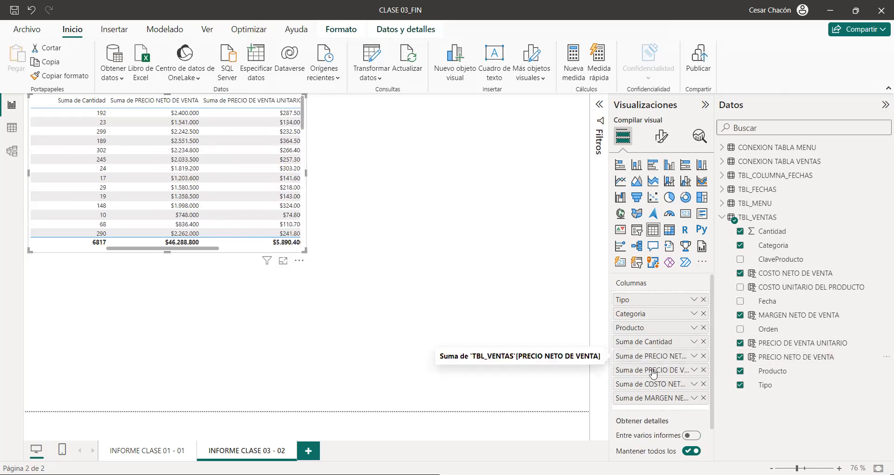
{"action": "left_click", "coordinate": [703, 370]}
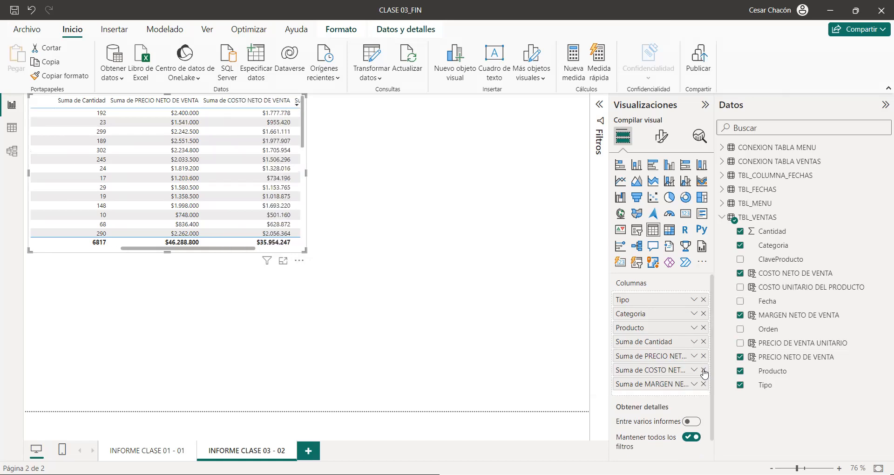
{"action": "left_click_drag", "start_coordinate": [212, 249], "coordinate": [24, 251]}
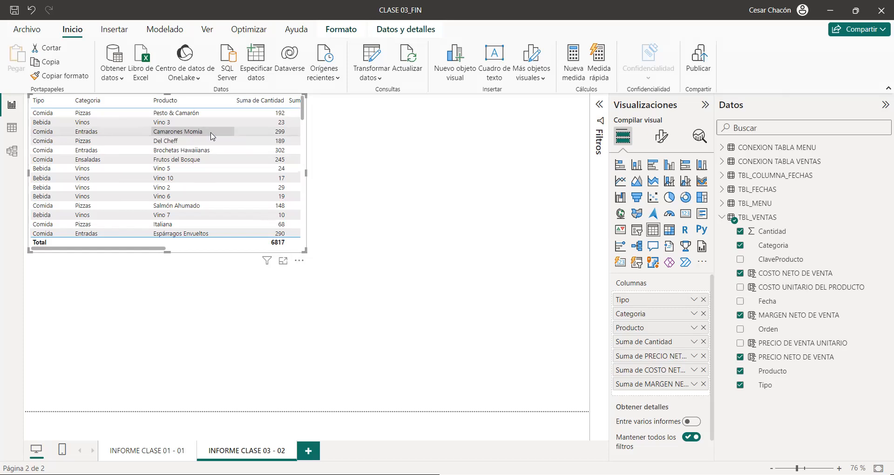
- Add an empty treemap visual to the page and place it directly beside the table, aligned with its upper edge
{"action": "left_click", "coordinate": [353, 108]}
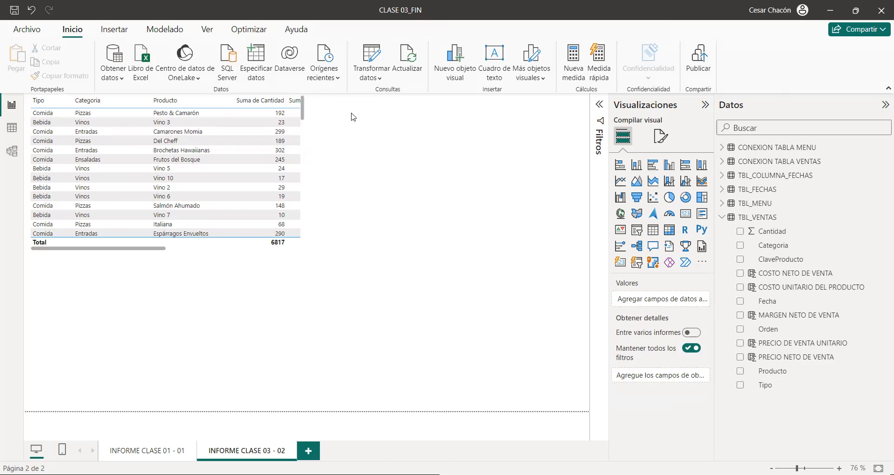
{"action": "left_click", "coordinate": [703, 201]}
{"action": "left_click_drag", "start_coordinate": [33, 296], "coordinate": [311, 132]}
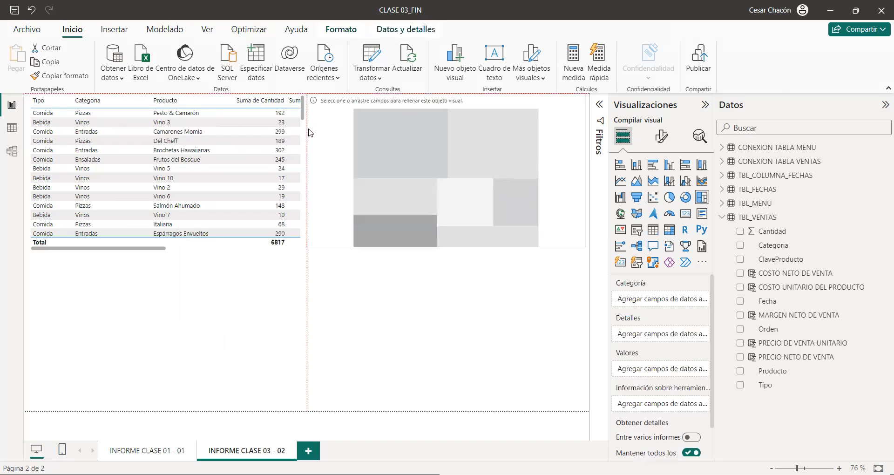
{"action": "left_click", "coordinate": [387, 292]}
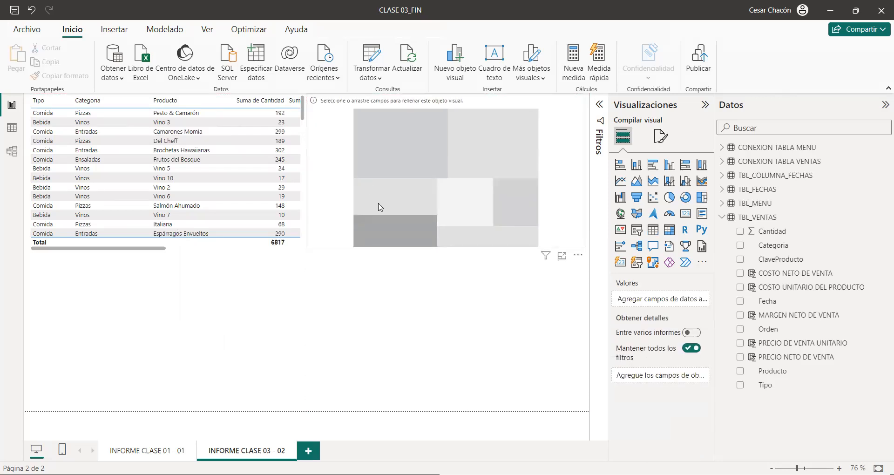
{"action": "left_click", "coordinate": [322, 192]}
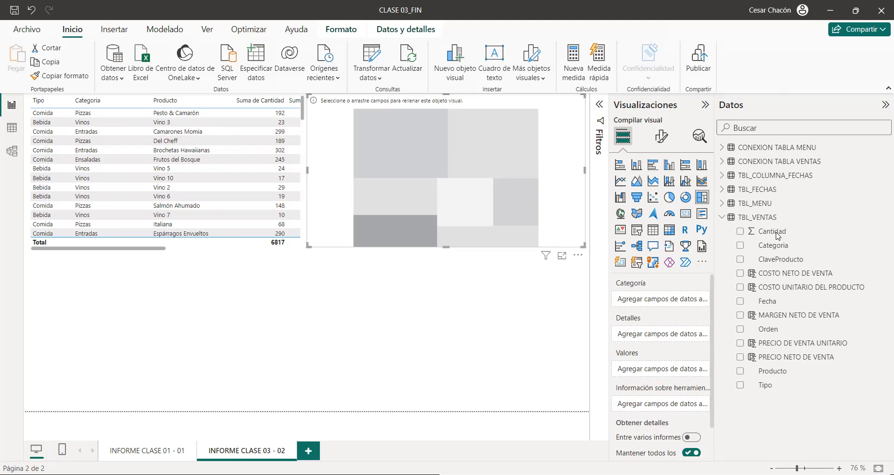
{"action": "left_click_drag", "start_coordinate": [309, 95], "coordinate": [582, 249]}
{"action": "mouse_move", "coordinate": [694, 187]}
{"action": "left_mouse_down"}
{"action": "mouse_move", "coordinate": [717, 223]}
{"action": "mouse_move", "coordinate": [715, 212]}
{"action": "left_mouse_up"}
{"action": "left_click_drag", "start_coordinate": [608, 96], "coordinate": [688, 115]}
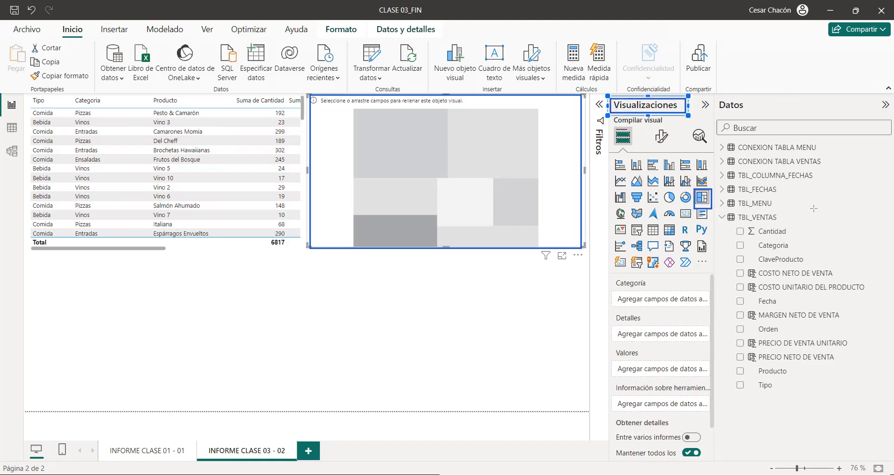
{"action": "left_click_drag", "start_coordinate": [556, 193], "coordinate": [448, 157]}
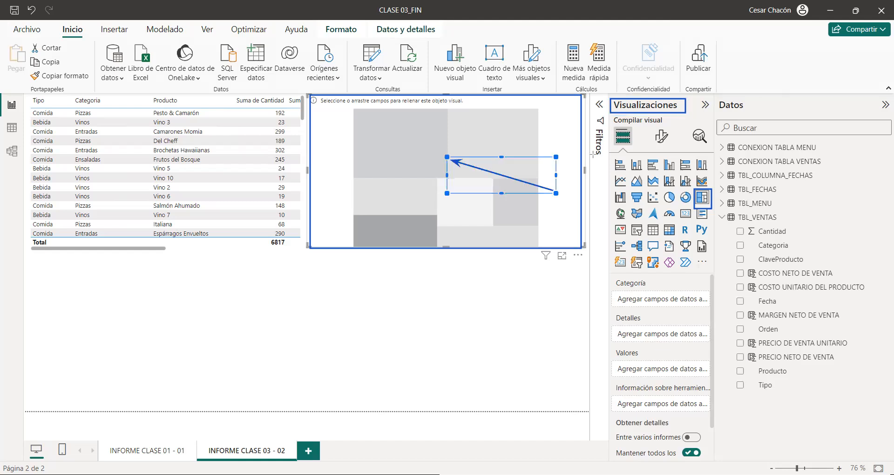
{"action": "left_click_drag", "start_coordinate": [787, 77], "coordinate": [688, 103]}
{"action": "left_click_drag", "start_coordinate": [827, 145], "coordinate": [709, 194]}
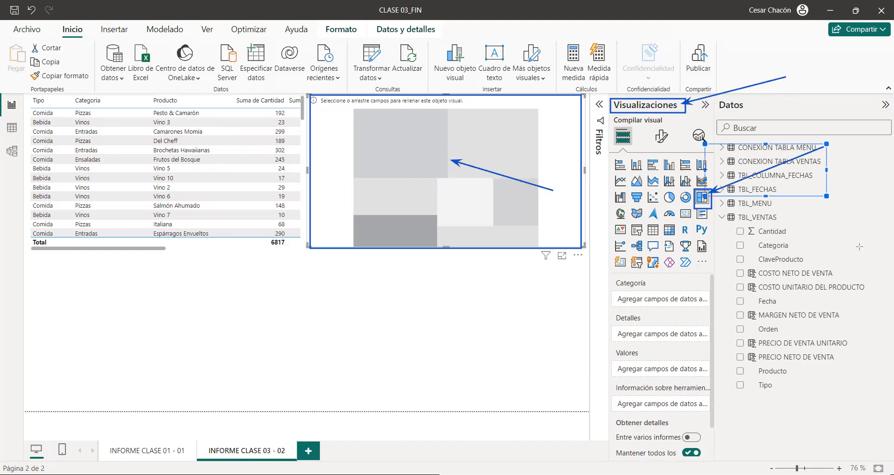
{"action": "left_click", "coordinate": [596, 292]}
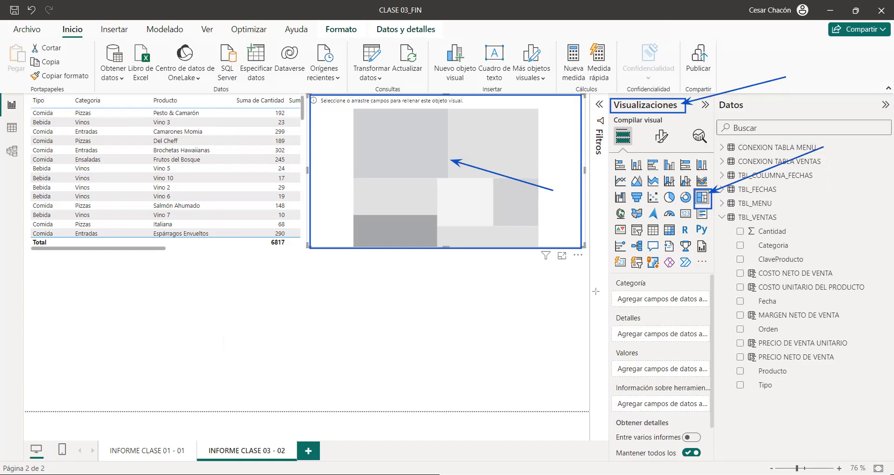
{"action": "left_click_drag", "start_coordinate": [607, 273], "coordinate": [716, 466]}
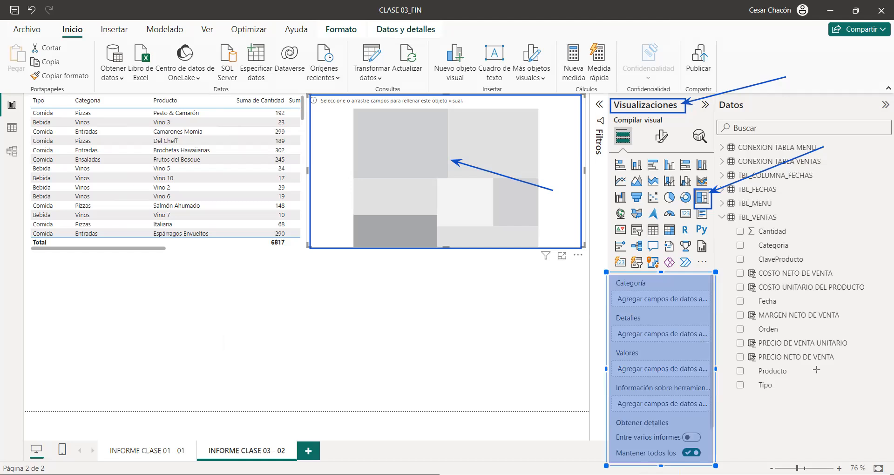
{"action": "left_click_drag", "start_coordinate": [487, 304], "coordinate": [610, 351]}
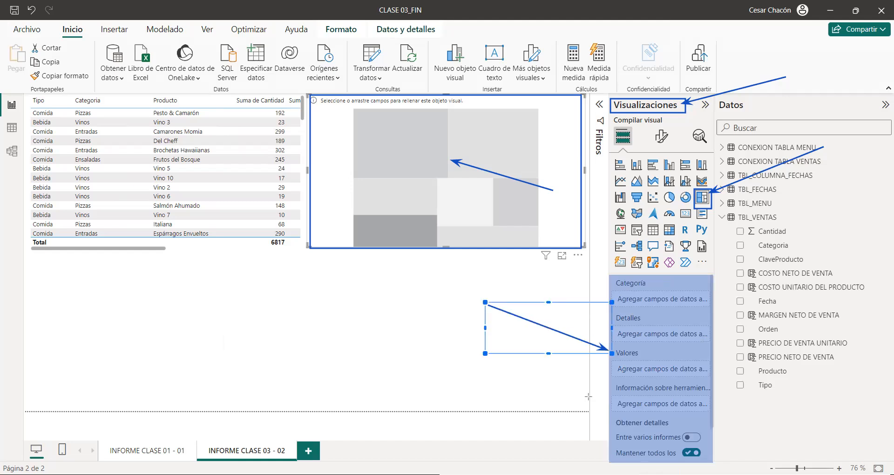
{"action": "left_click", "coordinate": [671, 322]}
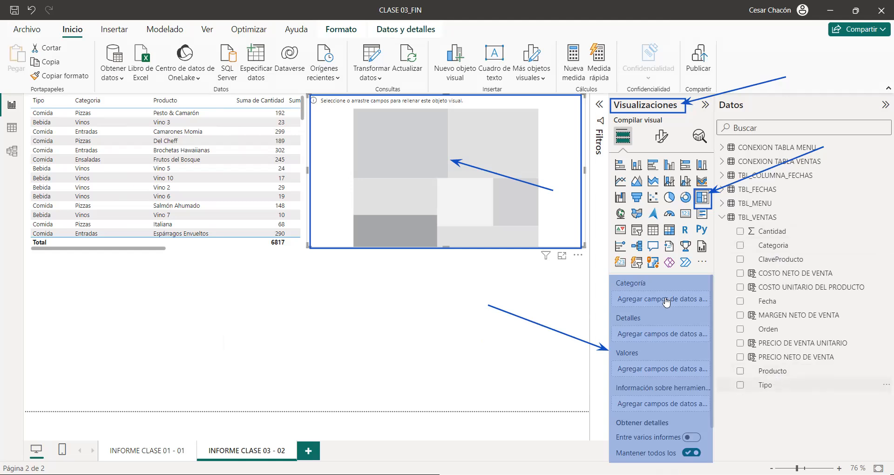
- Fill the treemap with Tipo as category, Categoria as details and MARGEN NETO DE VENTA as values
{"action": "left_click_drag", "start_coordinate": [667, 303], "coordinate": [664, 301]}
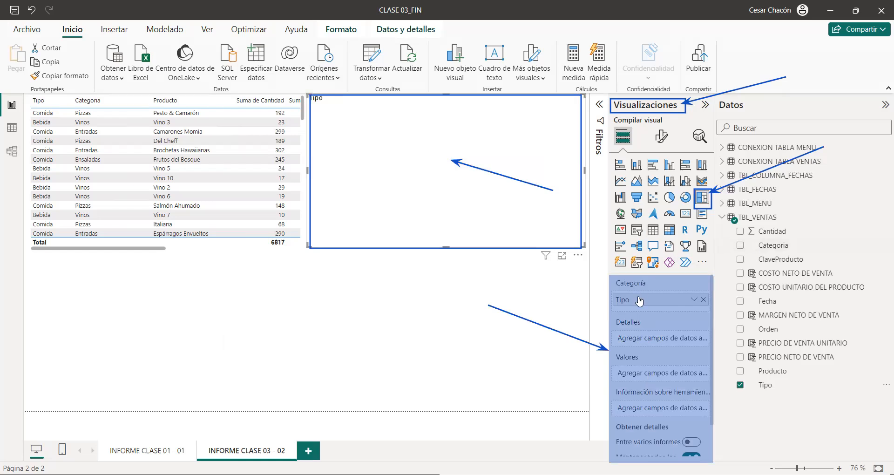
{"action": "left_click_drag", "start_coordinate": [780, 249], "coordinate": [665, 344]}
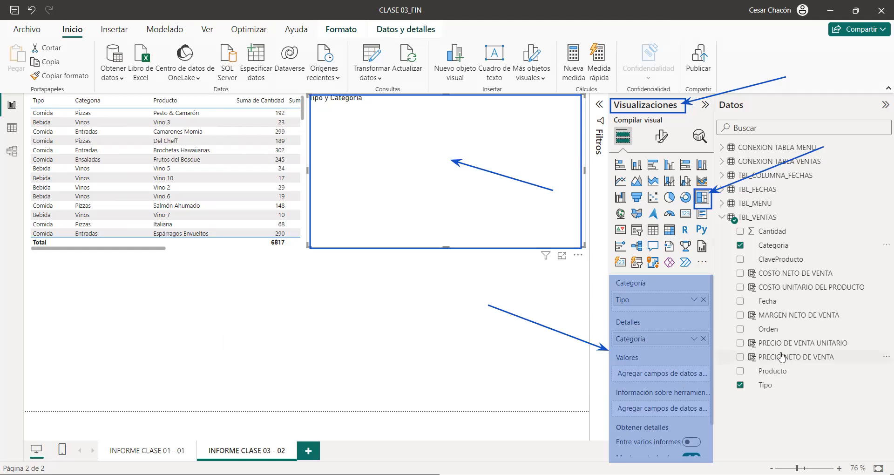
{"action": "left_click_drag", "start_coordinate": [787, 319], "coordinate": [650, 370]}
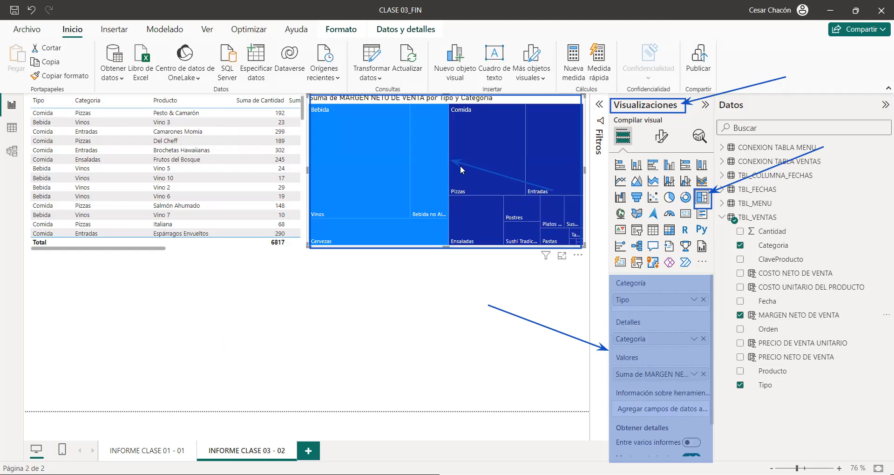
{"action": "mouse_move", "coordinate": [344, 141]}
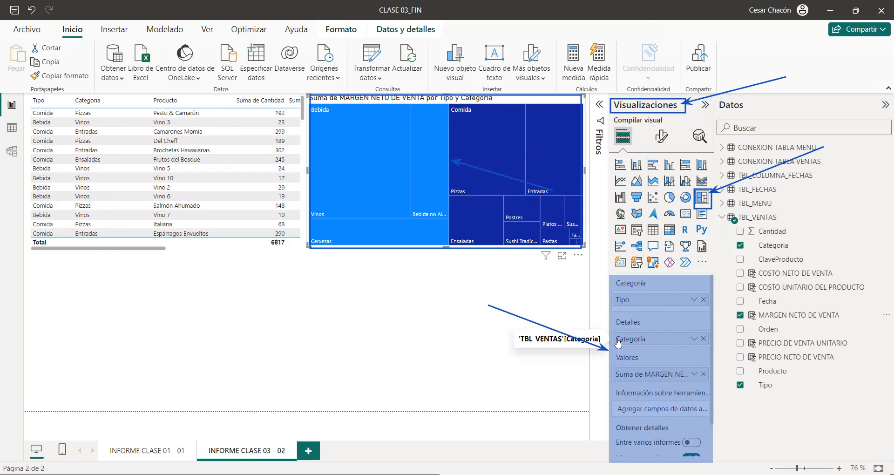
- Add a second treemap visual and place it directly below the first treemap
{"action": "left_click", "coordinate": [417, 332]}
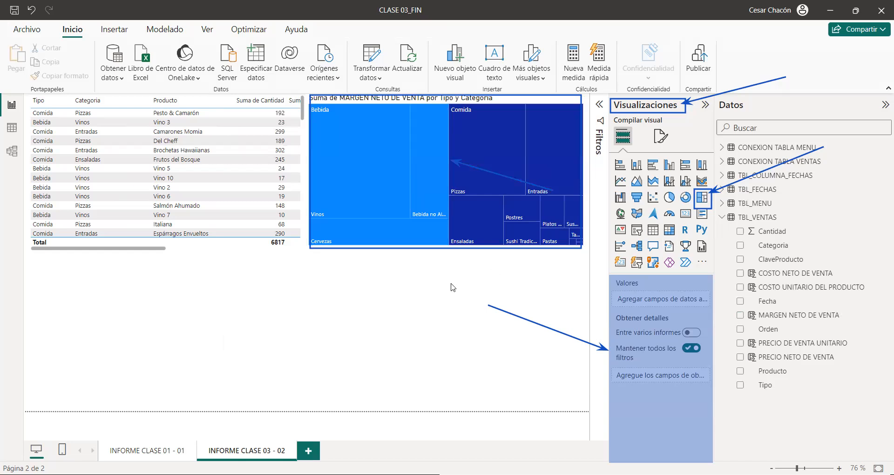
{"action": "left_click", "coordinate": [702, 204]}
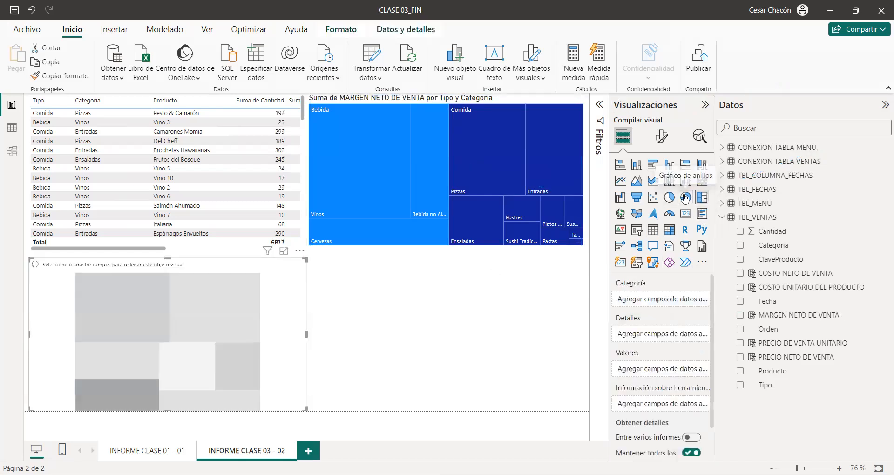
{"action": "left_click_drag", "start_coordinate": [149, 272], "coordinate": [425, 266]}
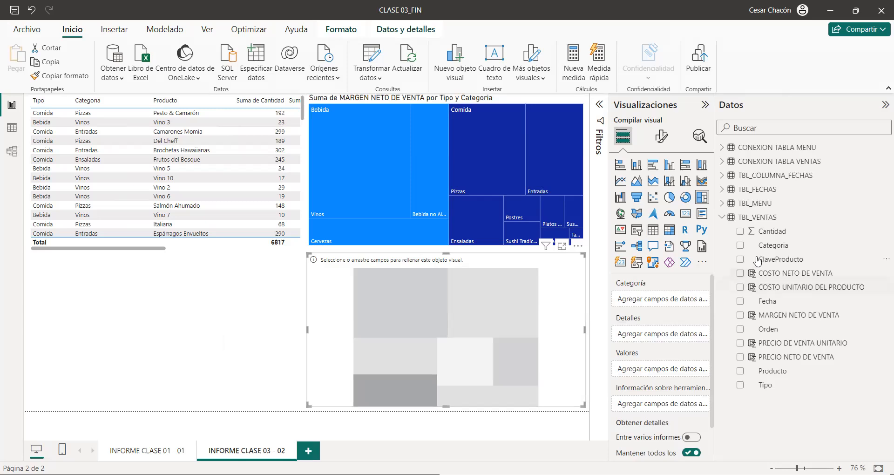
- Set up the second treemap with Tipo as category and MARGEN NETO DE VENTA as values, and check its margin by type
{"action": "left_click_drag", "start_coordinate": [777, 385], "coordinate": [665, 302]}
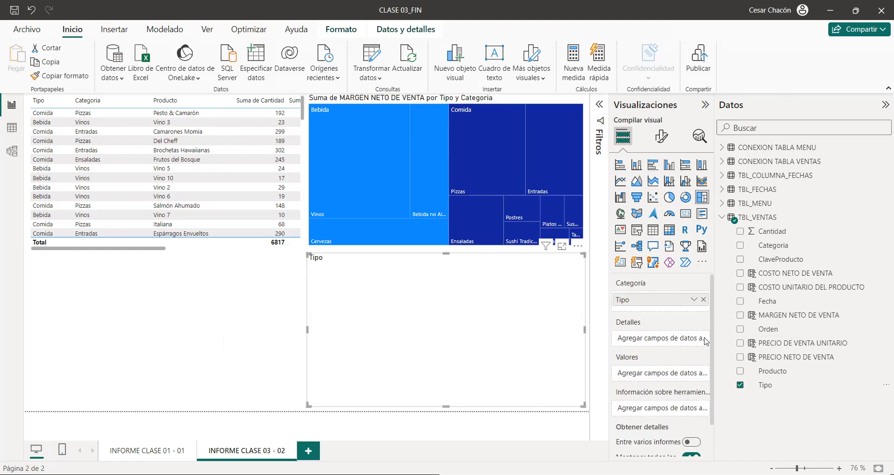
{"action": "left_click_drag", "start_coordinate": [788, 317], "coordinate": [647, 374]}
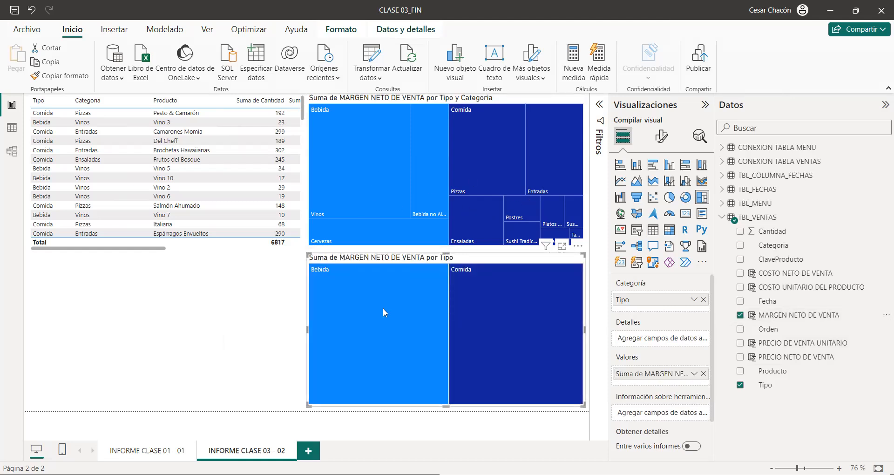
{"action": "mouse_move", "coordinate": [383, 312]}
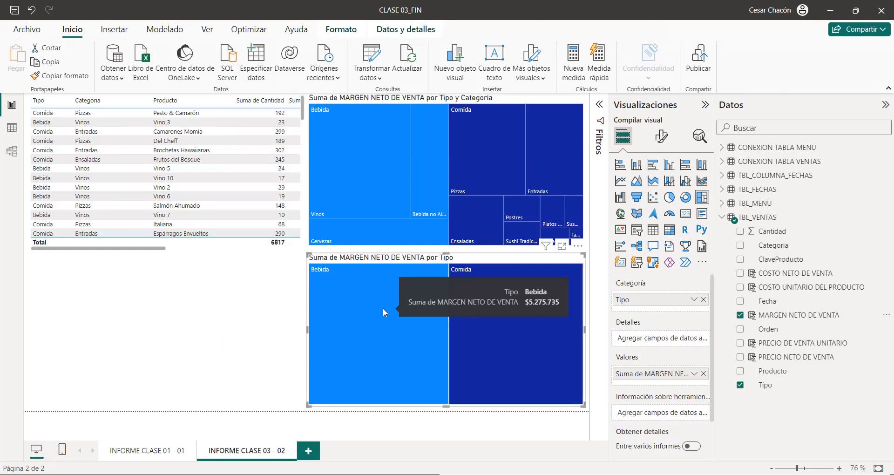
{"action": "mouse_move", "coordinate": [492, 326]}
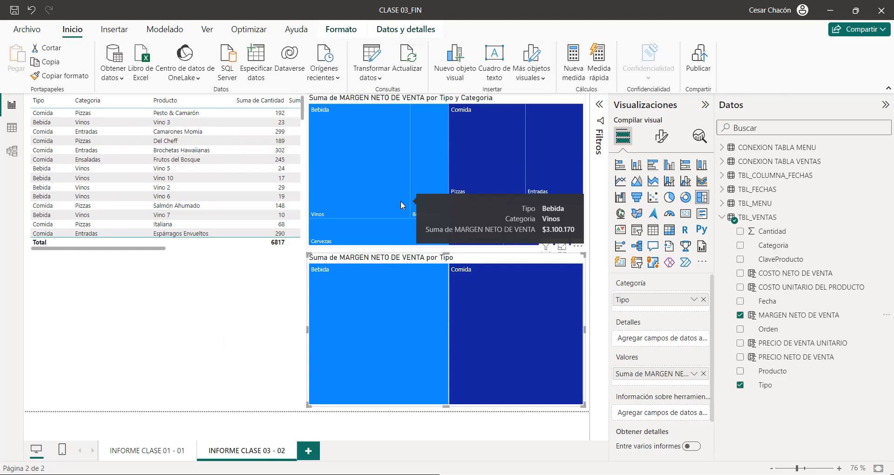
- Replace Tipo with Categoria as the second treemap's category and check the margins of its blocks
{"action": "left_click", "coordinate": [703, 300]}
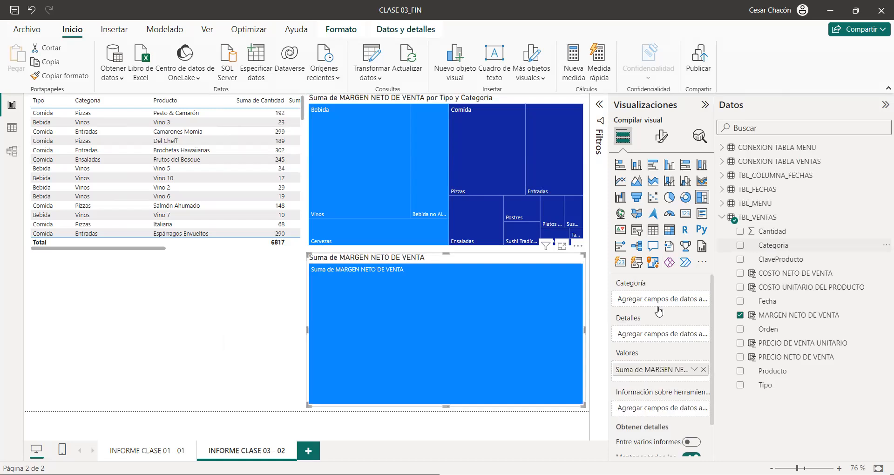
{"action": "left_click_drag", "start_coordinate": [659, 311], "coordinate": [661, 311]}
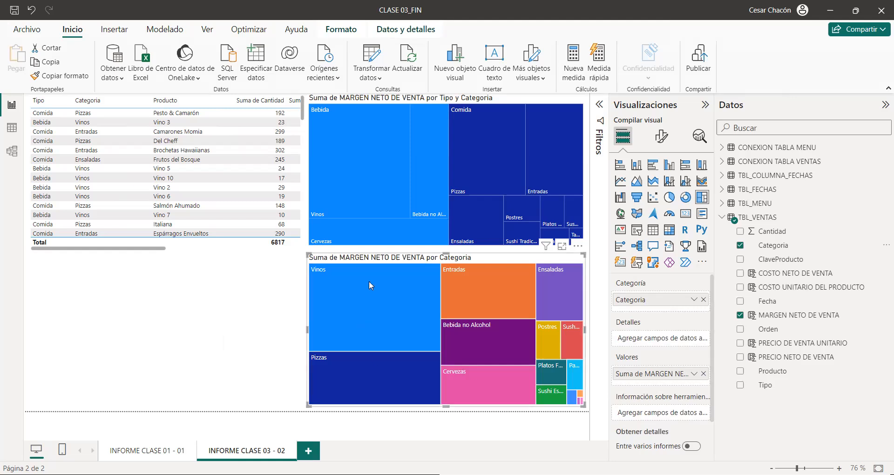
{"action": "mouse_move", "coordinate": [369, 280]}
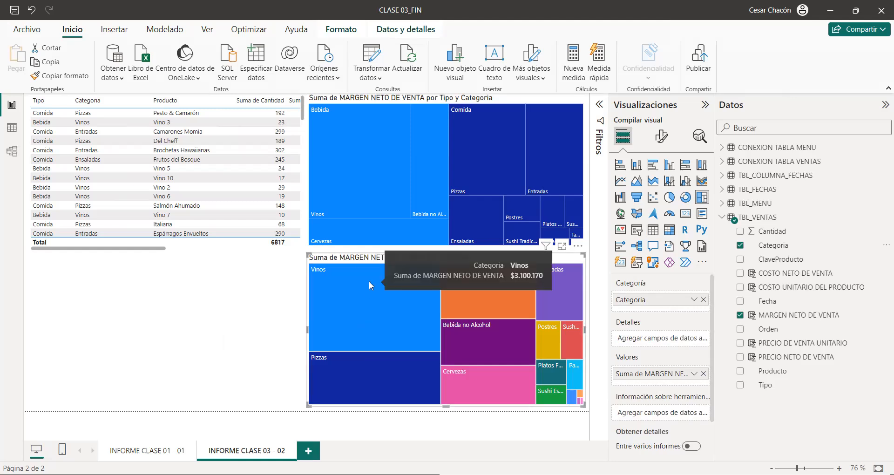
{"action": "mouse_move", "coordinate": [468, 345]}
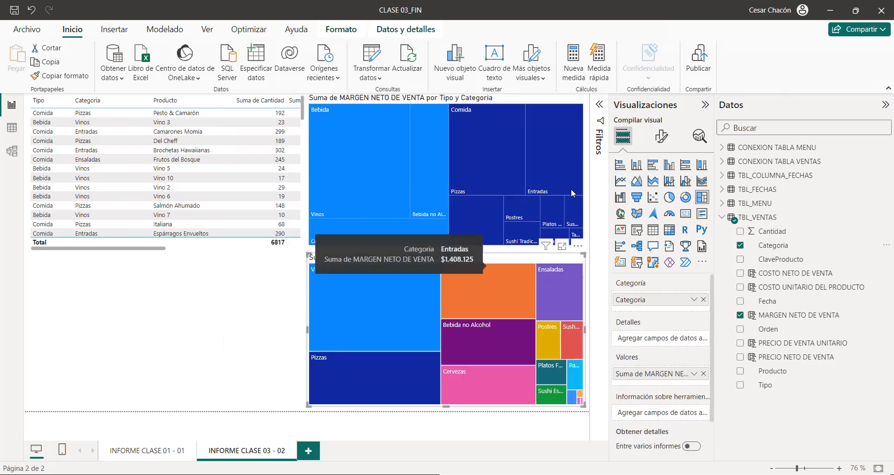
- Display the filters that apply to the treemap of MARGEN NETO DE VENTA by Tipo and Categoria
{"action": "left_click", "coordinate": [601, 106]}
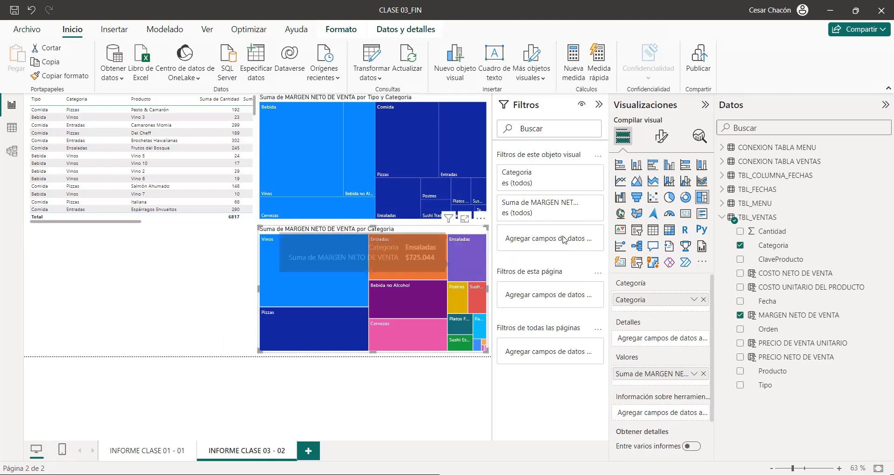
{"action": "mouse_move", "coordinate": [333, 138]}
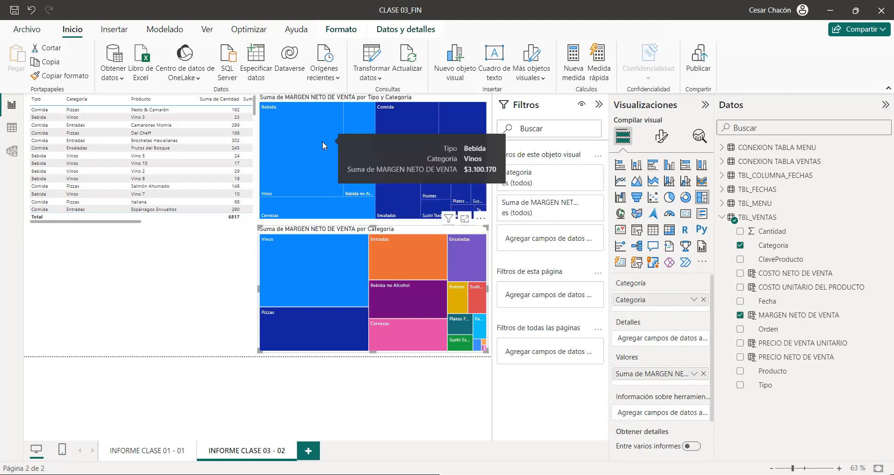
{"action": "left_click", "coordinate": [323, 141]}
{"action": "left_click", "coordinate": [322, 141]}
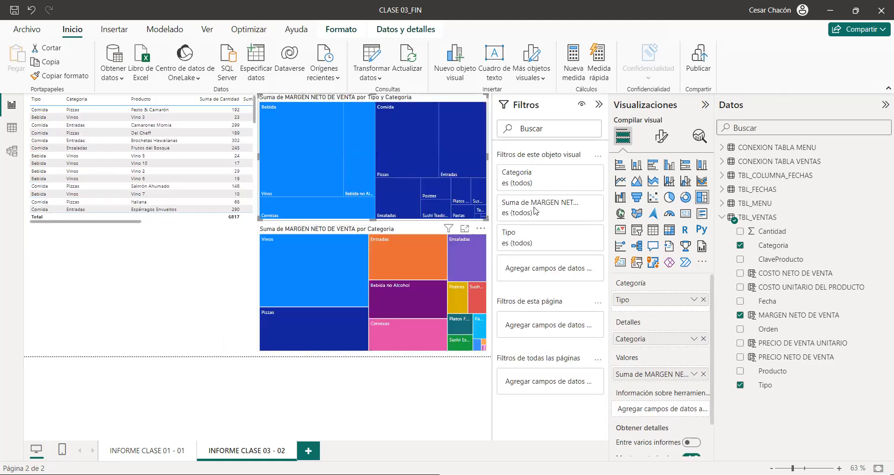
- Select the treemap of MARGEN NETO DE VENTA by Categoria and review the filters that apply to it
{"action": "left_click", "coordinate": [276, 232]}
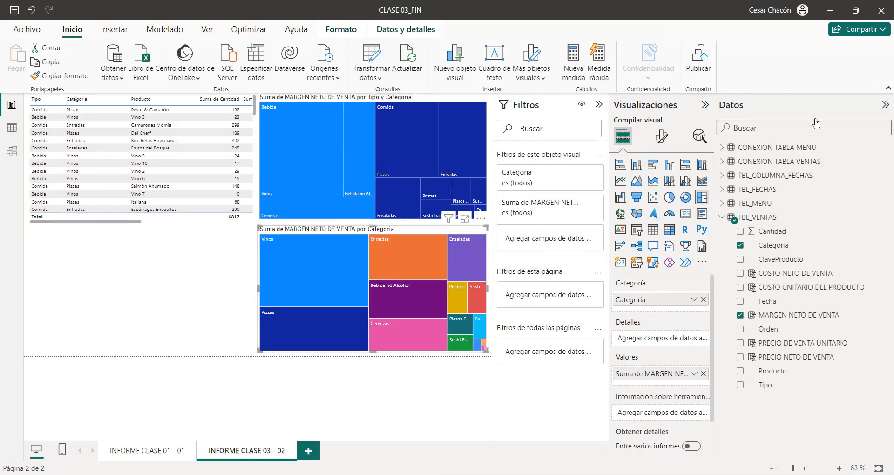
{"action": "left_click_drag", "start_coordinate": [496, 161], "coordinate": [608, 193]}
{"action": "left_click_drag", "start_coordinate": [608, 222], "coordinate": [493, 190]}
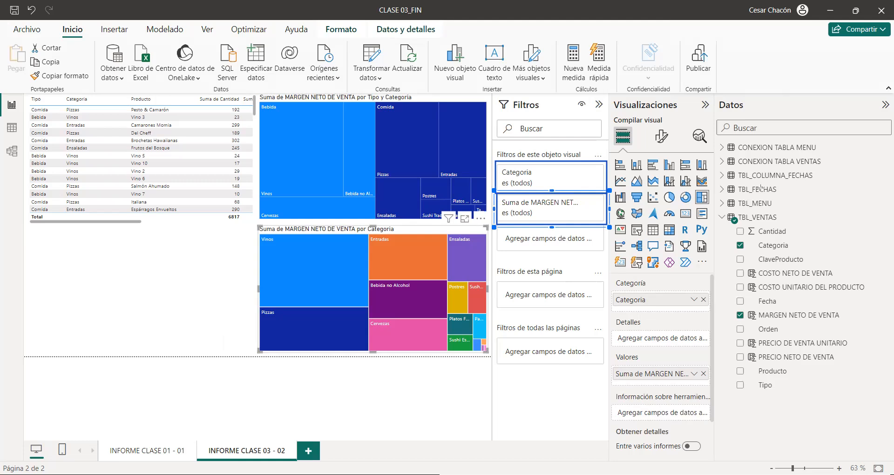
{"action": "left_click", "coordinate": [759, 241]}
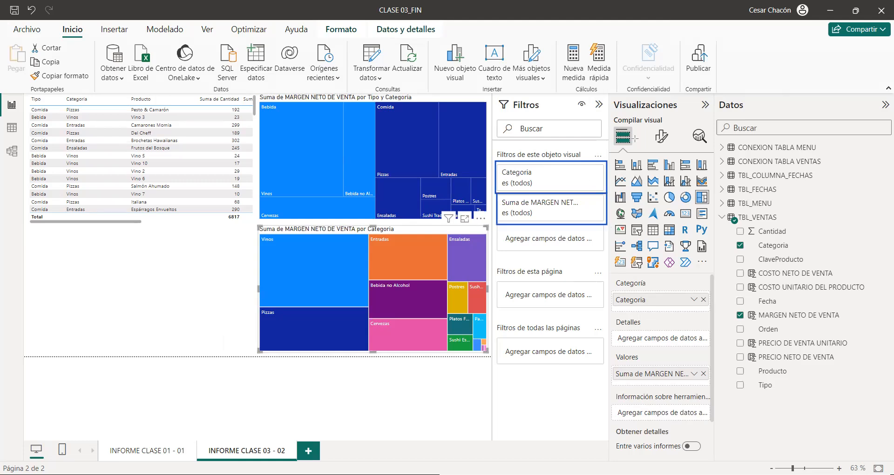
{"action": "left_click_drag", "start_coordinate": [684, 116], "coordinate": [607, 161]}
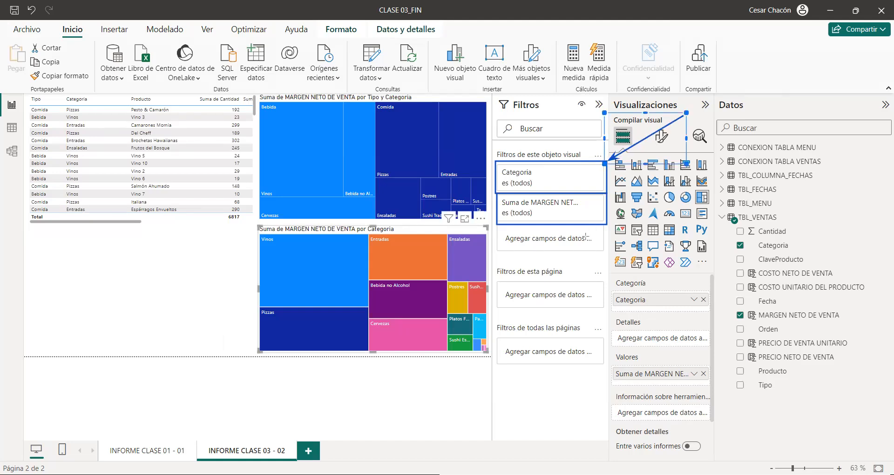
{"action": "left_click_drag", "start_coordinate": [670, 286], "coordinate": [604, 220]}
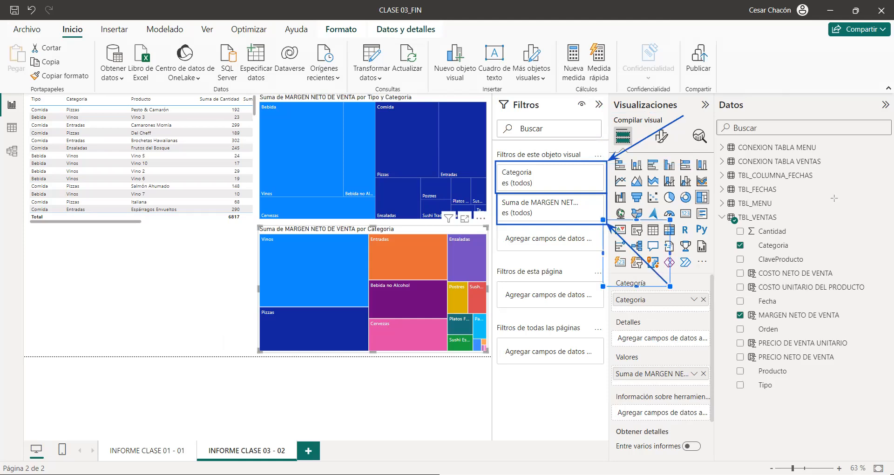
{"action": "left_click", "coordinate": [793, 228]}
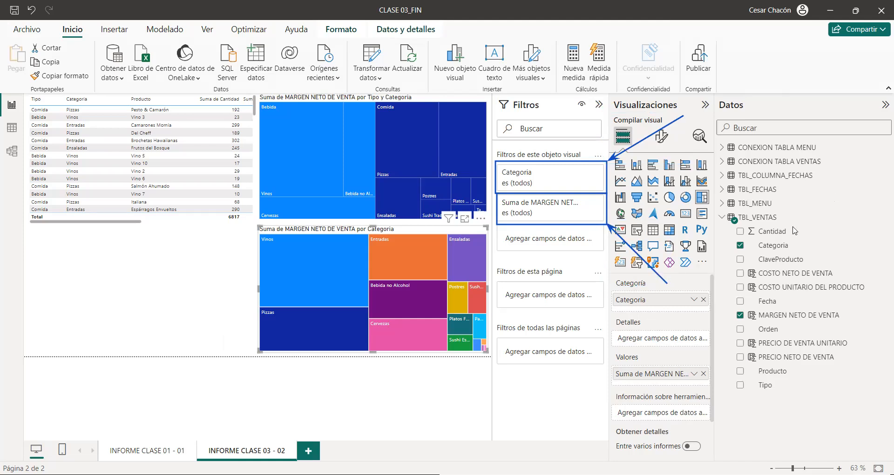
{"action": "left_click", "coordinate": [556, 212]}
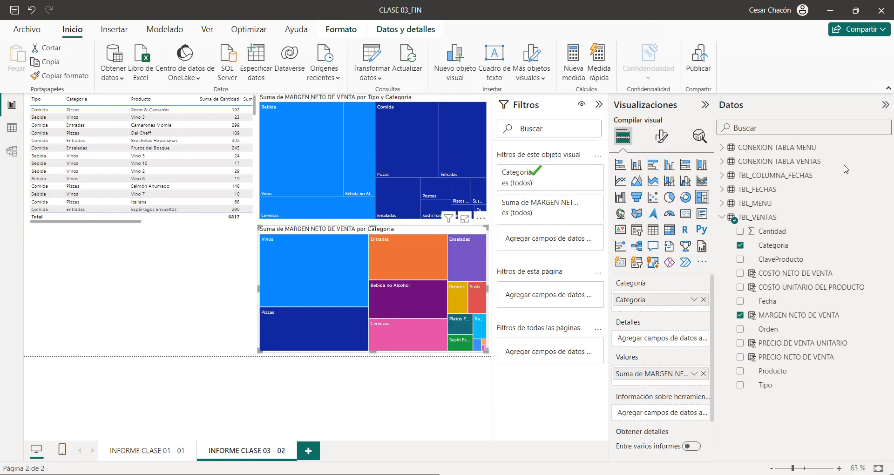
- Filter the treemap by Categoria to Baguettes, Cervezas, Cocina Caliente, Ensaladas, Entradas and Pizzas using basic filtering, and reselect all categories
{"action": "left_click", "coordinate": [550, 183]}
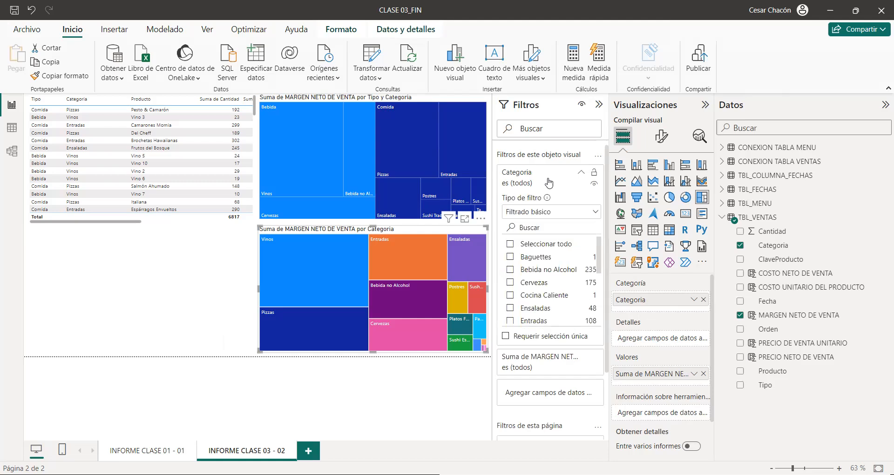
{"action": "left_click", "coordinate": [508, 284]}
{"action": "left_click", "coordinate": [511, 295]}
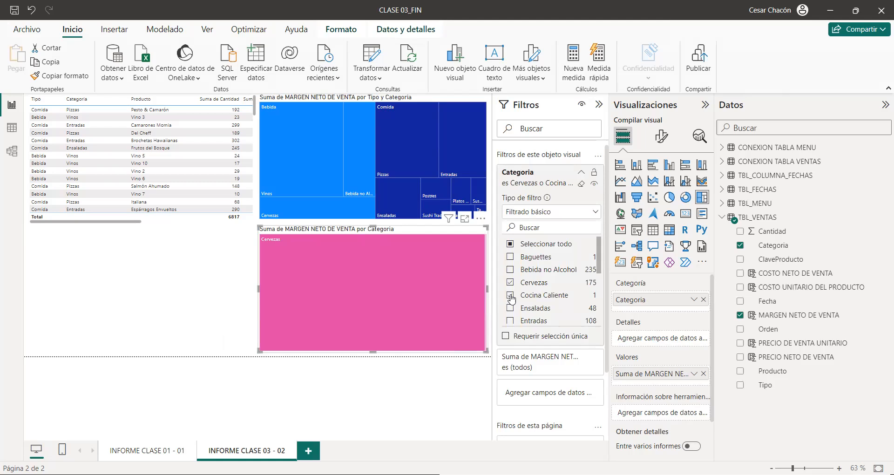
{"action": "left_click", "coordinate": [511, 308]}
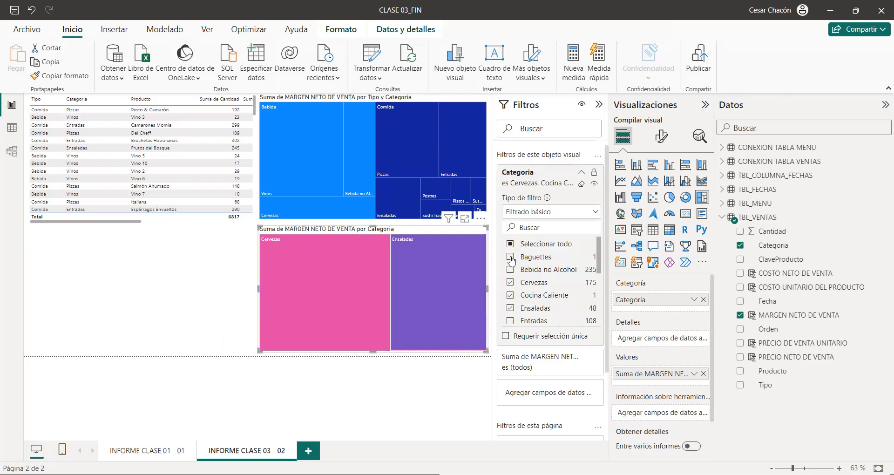
{"action": "scroll", "coordinate": [511, 279], "scroll_direction": "down", "scroll_amount": 3}
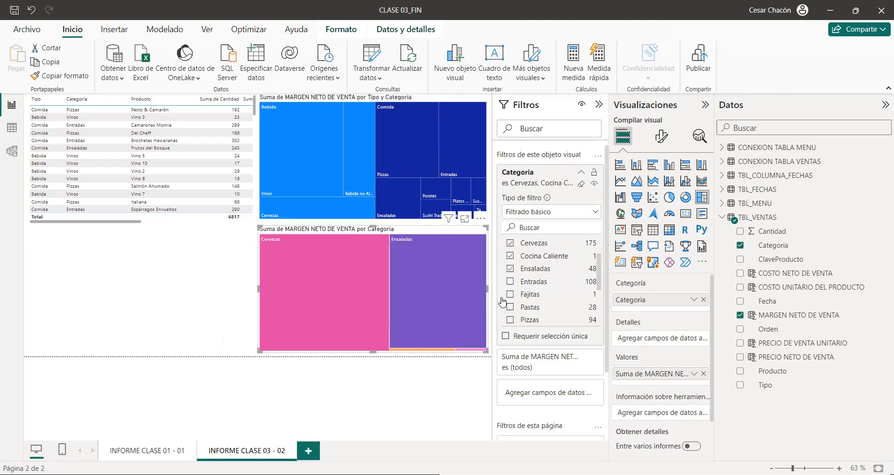
{"action": "left_click", "coordinate": [511, 281]}
{"action": "scroll", "coordinate": [512, 288], "scroll_direction": "down", "scroll_amount": 2}
{"action": "left_click", "coordinate": [511, 293]}
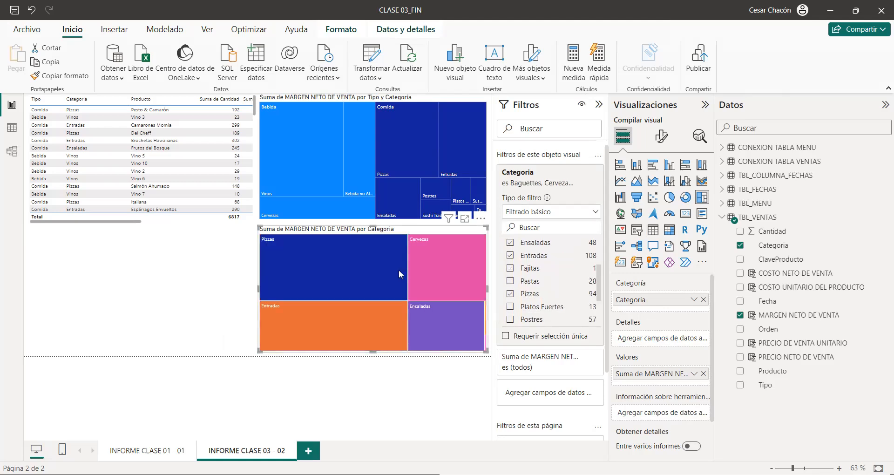
{"action": "mouse_move", "coordinate": [398, 270]}
{"action": "scroll", "coordinate": [515, 279], "scroll_direction": "up", "scroll_amount": 5}
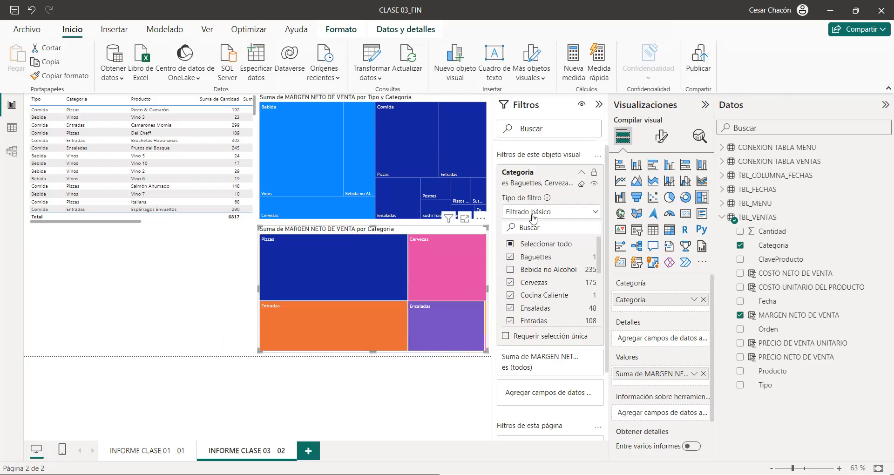
{"action": "left_click", "coordinate": [511, 244]}
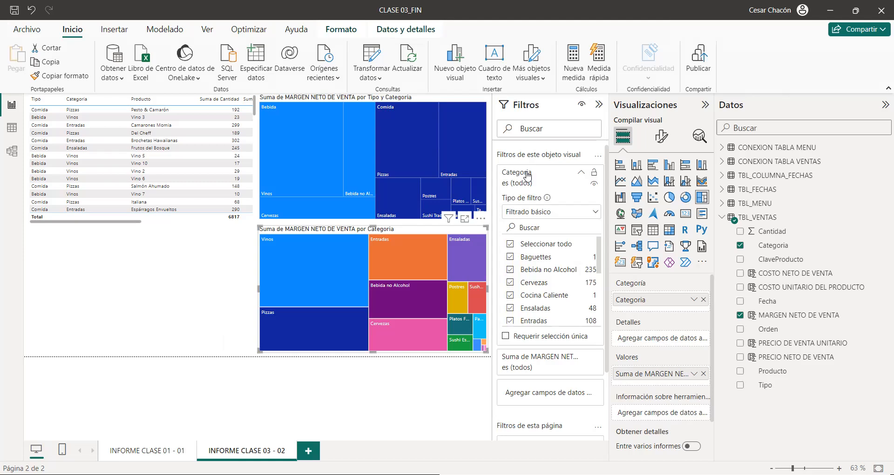
- Switch the Categoria filter to Filtrado avanzado and review the conditions it offers
{"action": "left_click", "coordinate": [574, 216]}
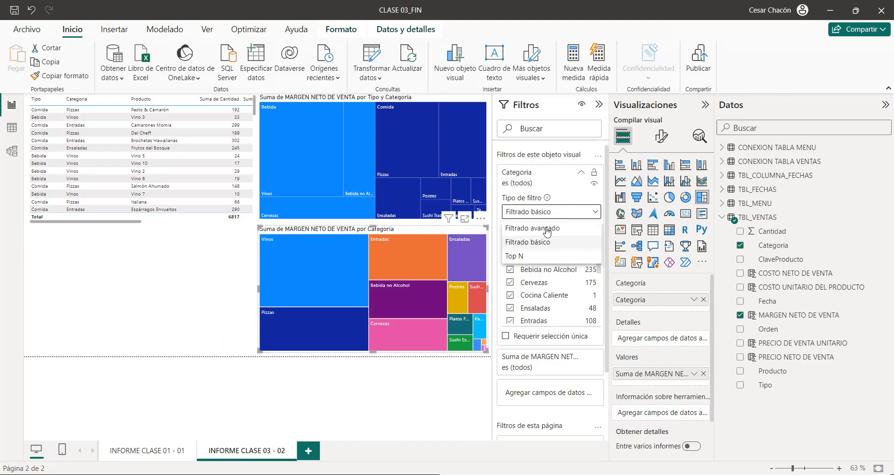
{"action": "left_click", "coordinate": [532, 232]}
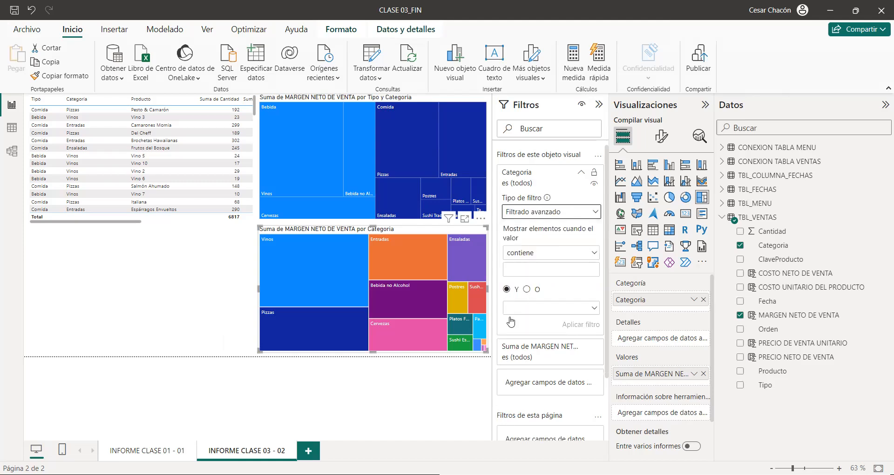
{"action": "left_click", "coordinate": [539, 258]}
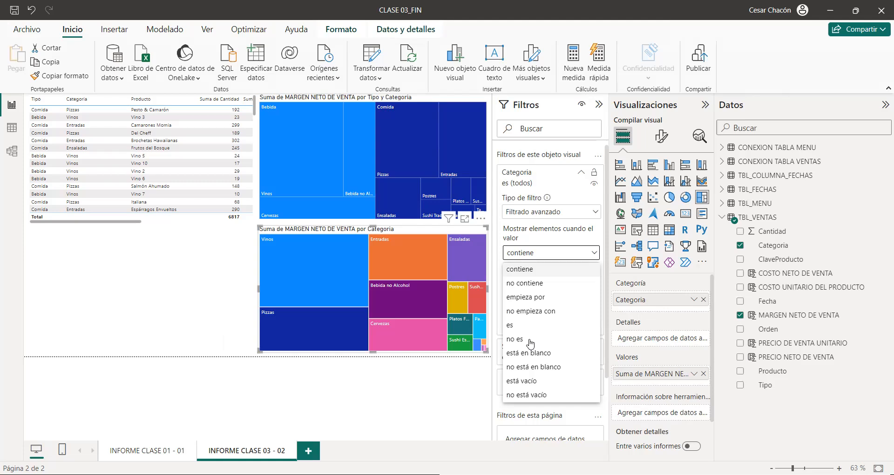
{"action": "left_click", "coordinate": [551, 251]}
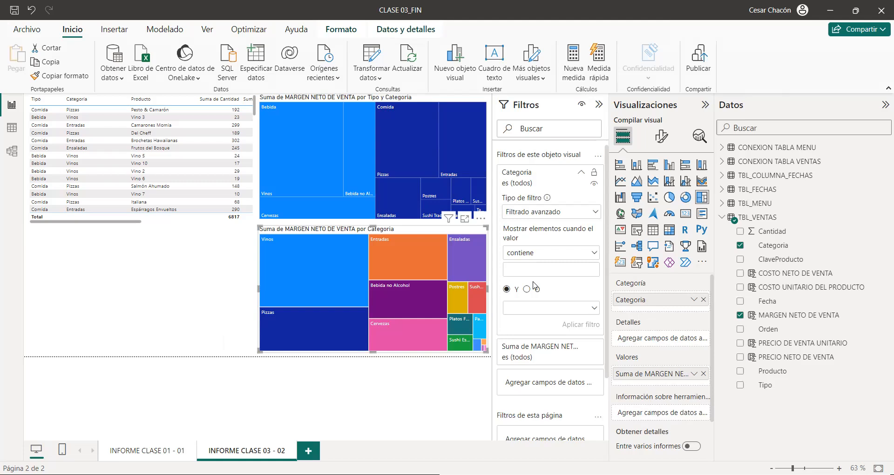
- Apply a Top N filter on Categoria showing the Superior 6 items by COSTO NETO DE VENTA, and check the Vinos block's margin
{"action": "left_click", "coordinate": [548, 212]}
{"action": "left_click", "coordinate": [528, 258]}
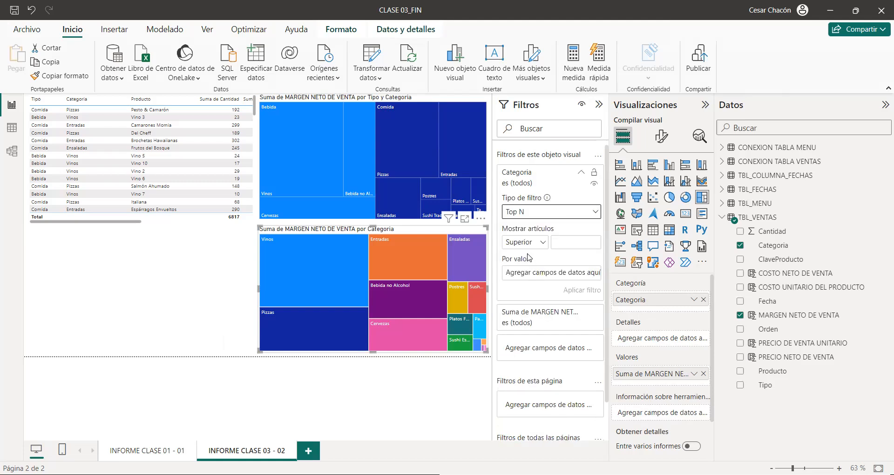
{"action": "left_click", "coordinate": [539, 244]}
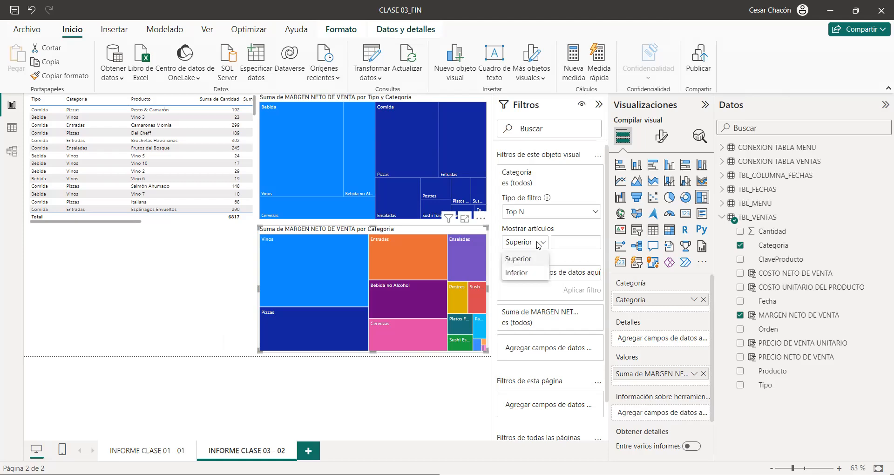
{"action": "left_click", "coordinate": [564, 240]}
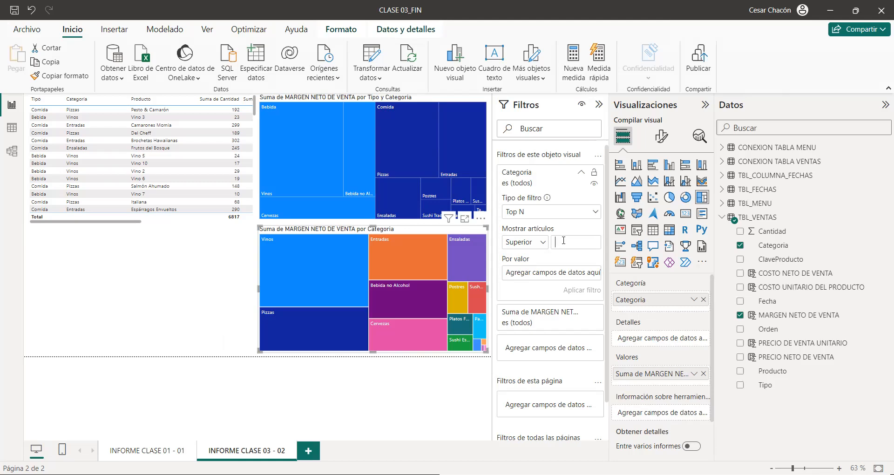
{"action": "type", "text": "6"}
{"action": "mouse_move", "coordinate": [385, 284]}
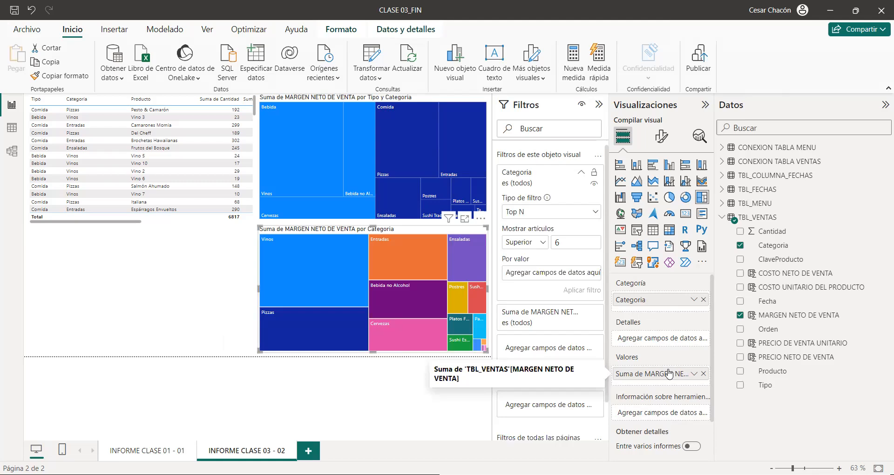
{"action": "left_click_drag", "start_coordinate": [775, 288], "coordinate": [540, 274]}
{"action": "left_click", "coordinate": [580, 290]}
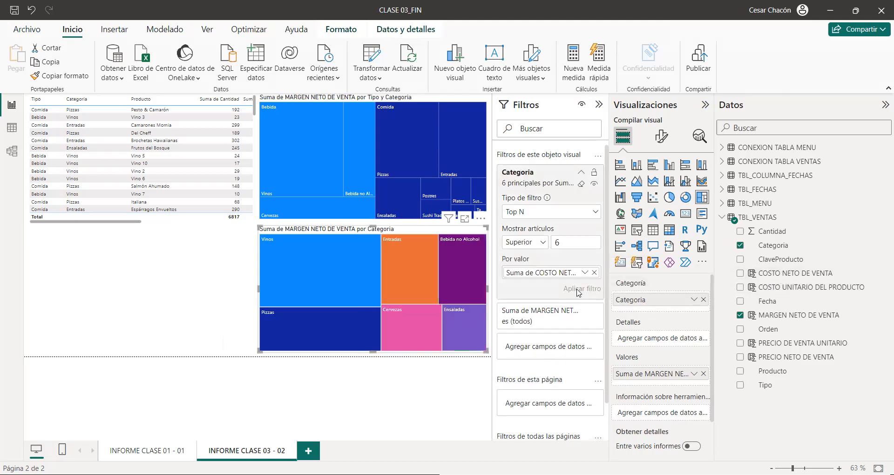
{"action": "mouse_move", "coordinate": [328, 276]}
{"action": "mouse_move", "coordinate": [355, 264]}
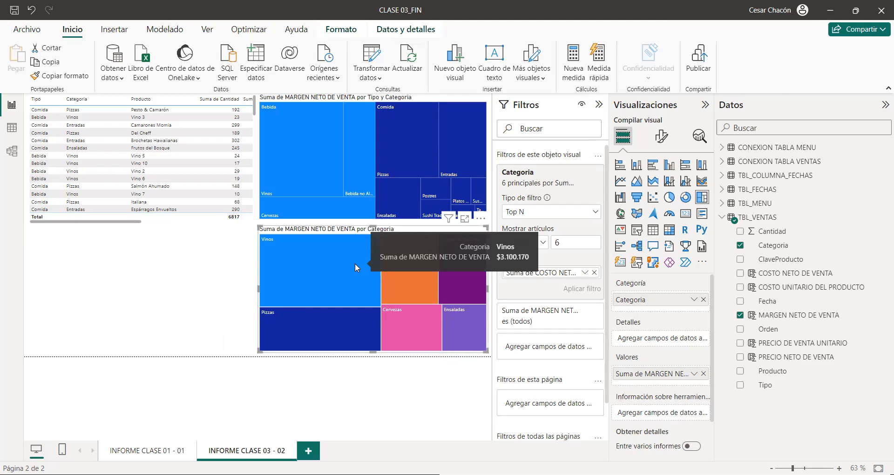
- Change the Top N filter on Categoria to show the Inferior items and apply it to the treemap
{"action": "left_click_drag", "start_coordinate": [563, 243], "coordinate": [547, 245]}
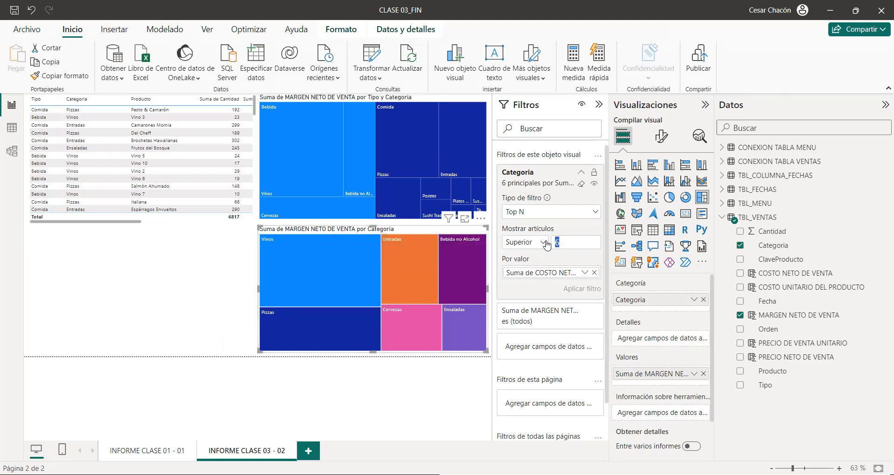
{"action": "left_click", "coordinate": [547, 245]}
{"action": "left_click", "coordinate": [530, 268]}
{"action": "left_click", "coordinate": [580, 289]}
{"action": "mouse_move", "coordinate": [343, 291]}
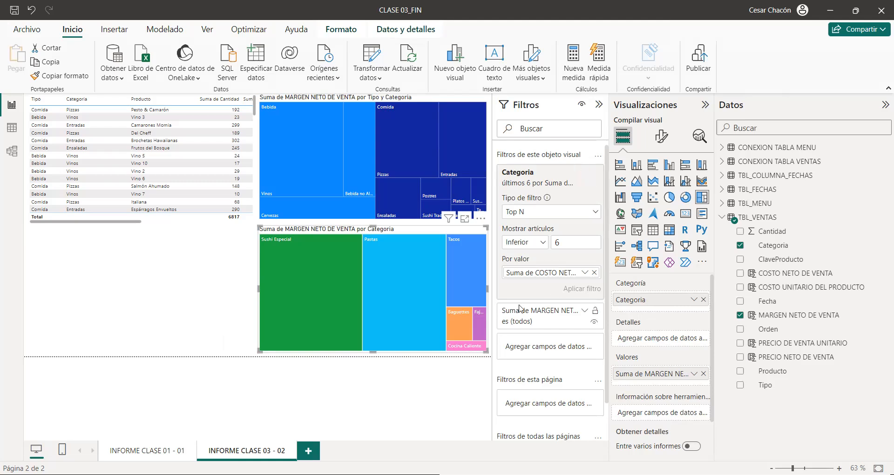
- Set the Top N filter on Categoria to the Superior 5 items by MARGEN NETO DE VENTA and apply it
{"action": "double_click", "coordinate": [559, 243]}
{"action": "mouse_move", "coordinate": [341, 328]}
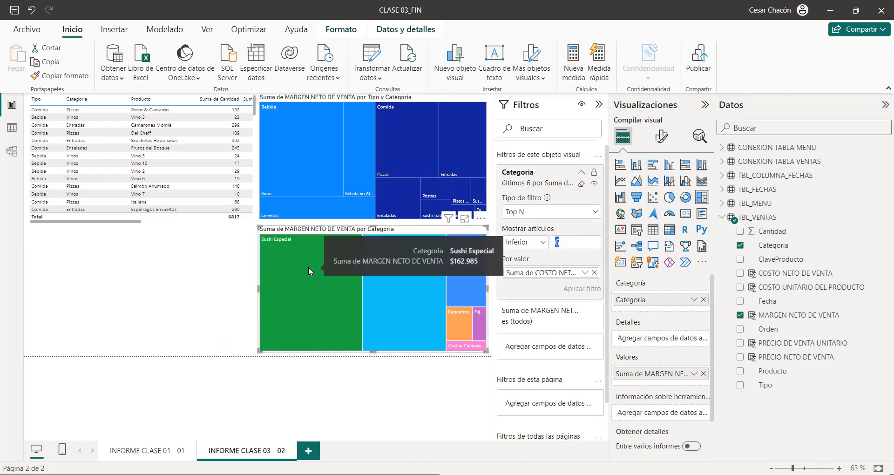
{"action": "mouse_move", "coordinate": [459, 320]}
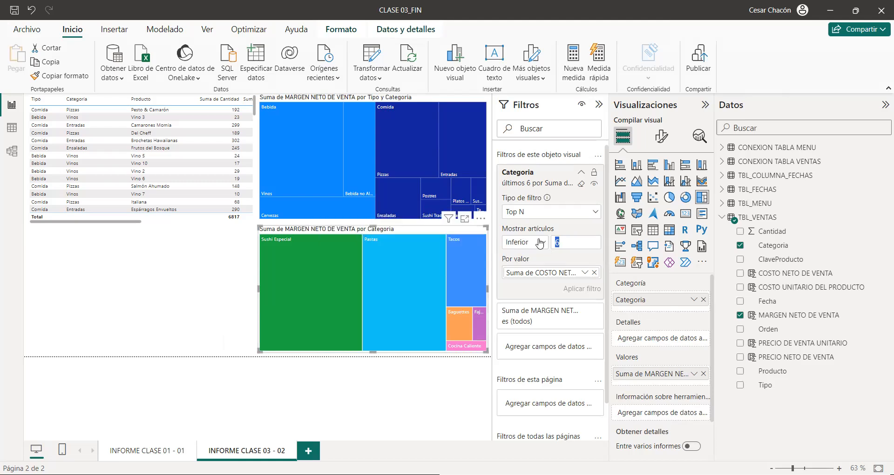
{"action": "left_click", "coordinate": [595, 273]}
{"action": "type", "text": "5"}
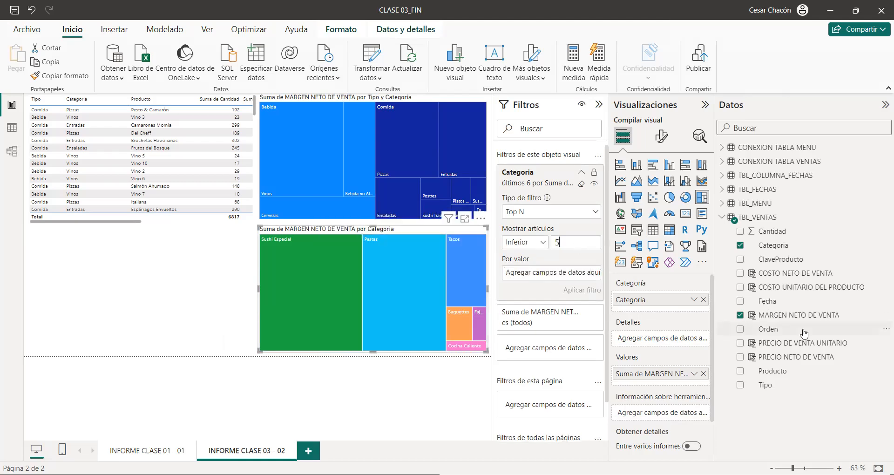
{"action": "left_click_drag", "start_coordinate": [794, 322], "coordinate": [559, 275]}
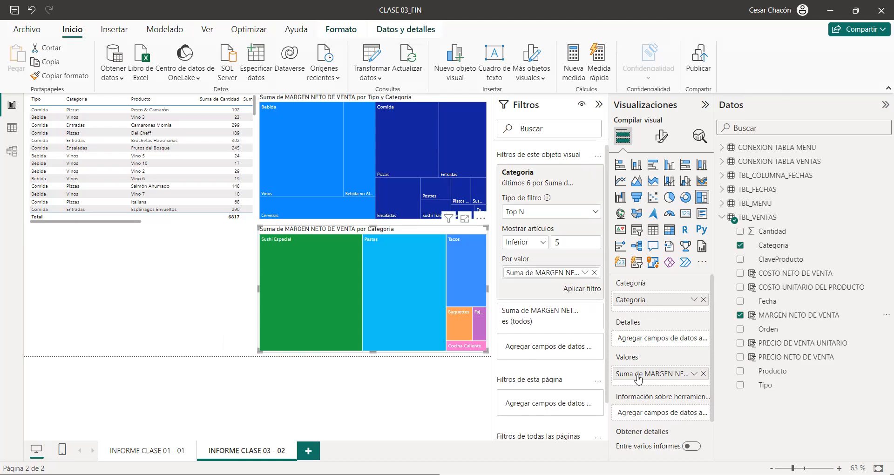
{"action": "left_click", "coordinate": [536, 242]}
{"action": "left_click", "coordinate": [529, 262]}
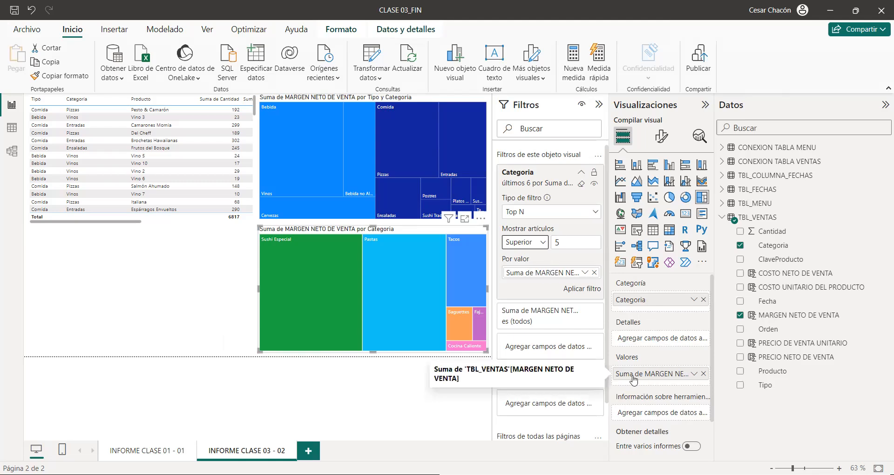
{"action": "left_click", "coordinate": [570, 292]}
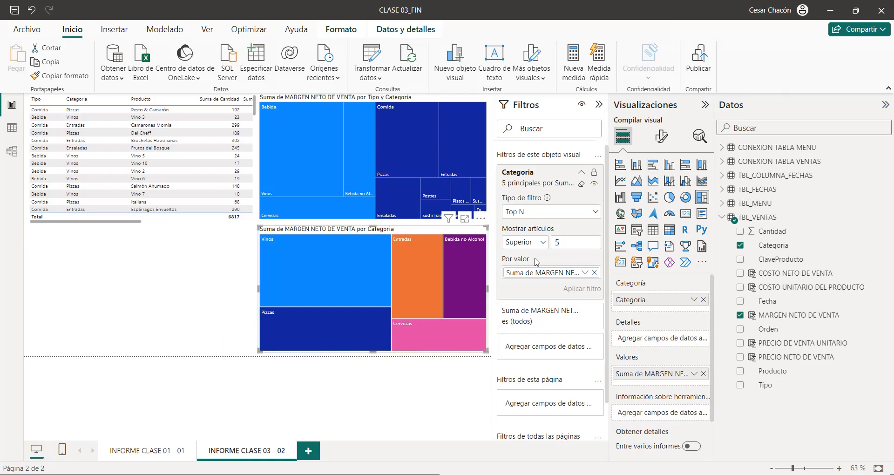
- Set the Top N filter to 8 categories and apply it to the treemap
{"action": "double_click", "coordinate": [558, 243]}
{"action": "type", "text": "8"}
{"action": "left_click", "coordinate": [574, 290]}
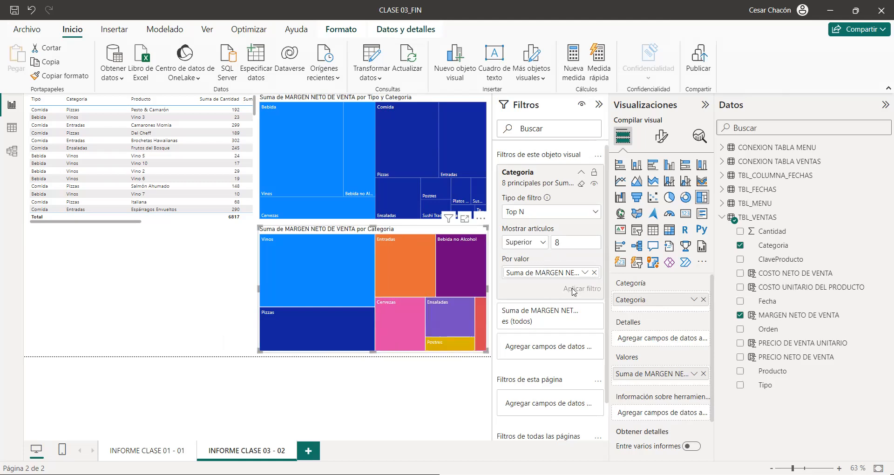
- Set the Top N filter to 15 categories, apply it, and check the margins of the treemap's blocks
{"action": "double_click", "coordinate": [570, 245]}
{"action": "type", "text": "15"}
{"action": "left_click", "coordinate": [579, 293]}
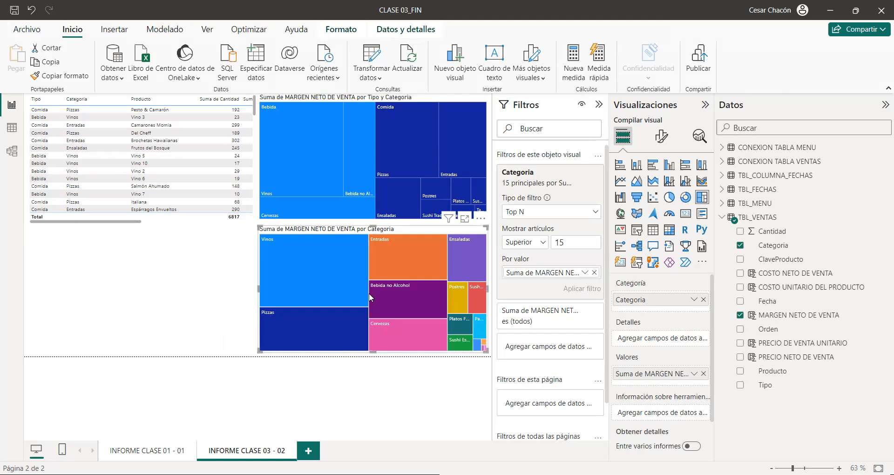
{"action": "mouse_move", "coordinate": [405, 279]}
{"action": "mouse_move", "coordinate": [334, 278]}
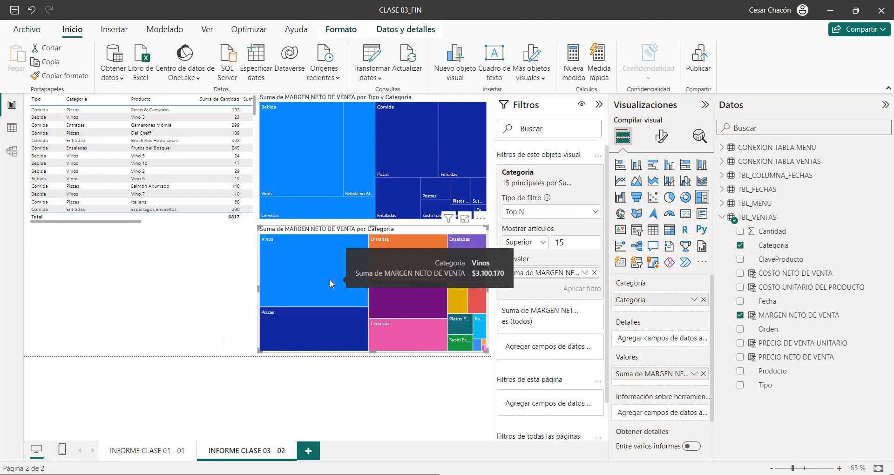
- Rank the Top N filter on Categoria by Suma de Cantidad, limit it to the Superior 5 items, apply it, and check the blocks' margins
{"action": "mouse_move", "coordinate": [317, 320]}
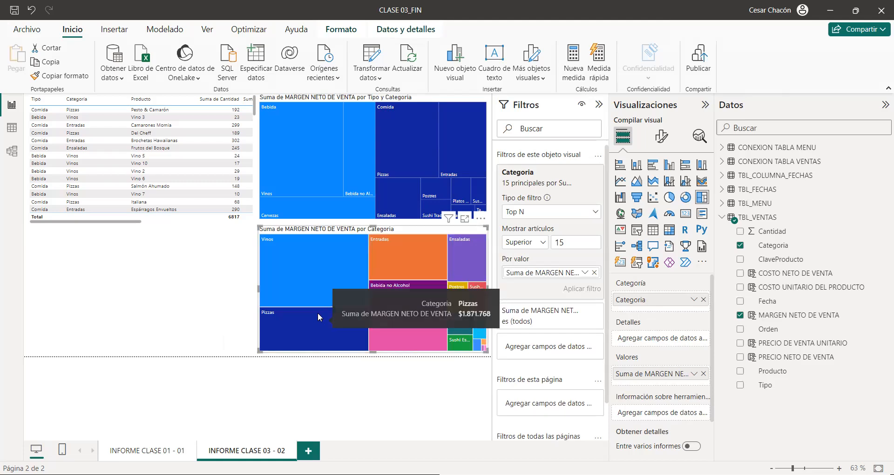
{"action": "mouse_move", "coordinate": [427, 251]}
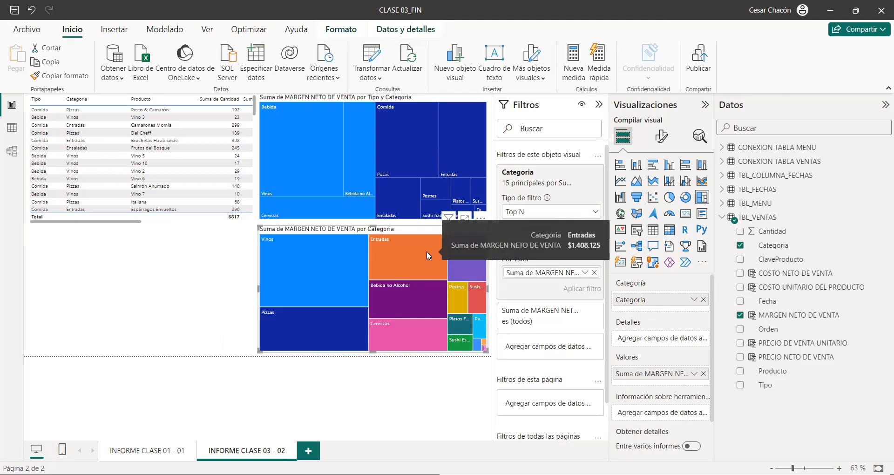
{"action": "mouse_move", "coordinate": [414, 303]}
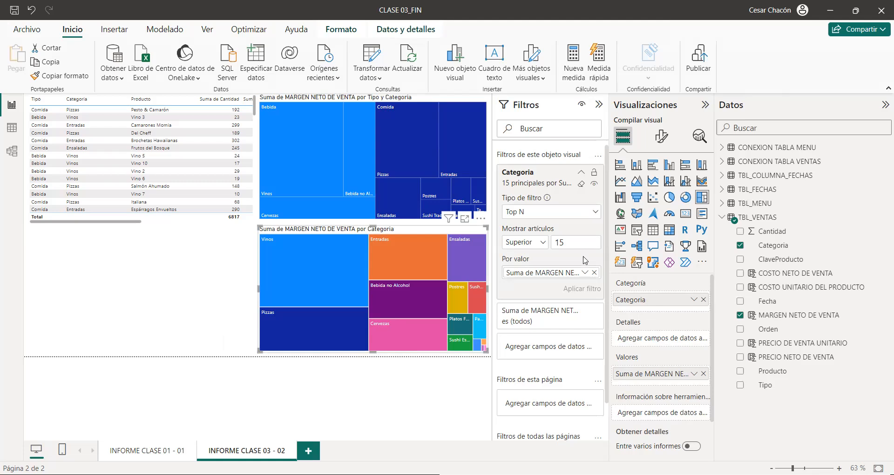
{"action": "left_click", "coordinate": [595, 273]}
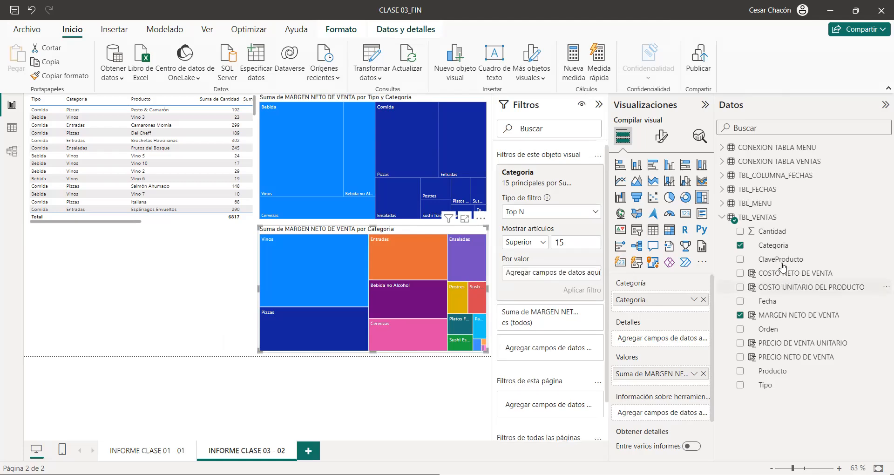
{"action": "left_click_drag", "start_coordinate": [779, 232], "coordinate": [529, 275]}
{"action": "double_click", "coordinate": [559, 242]}
{"action": "type", "text": "5"}
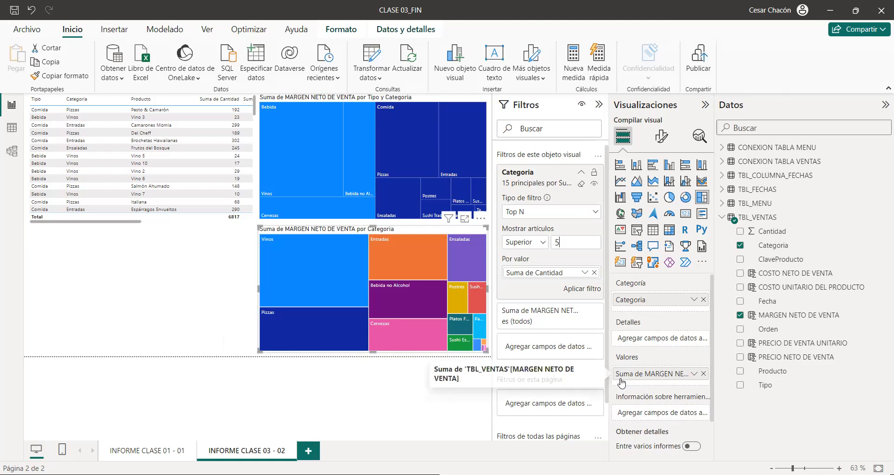
{"action": "left_click", "coordinate": [571, 290]}
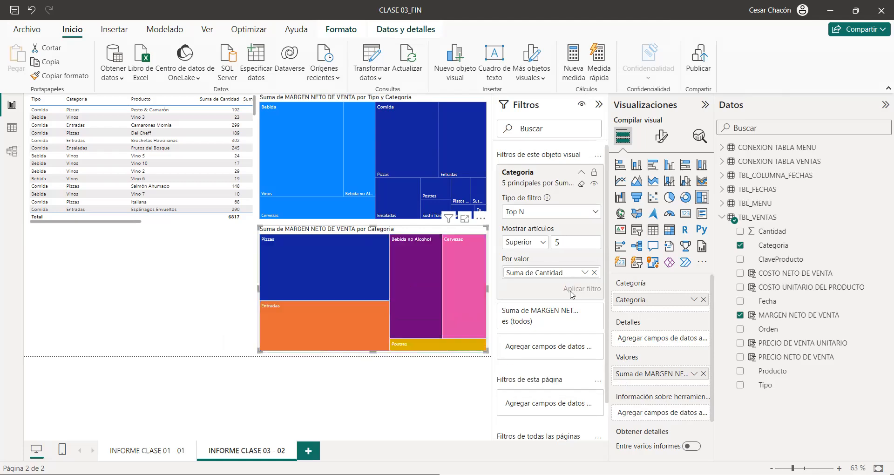
{"action": "mouse_move", "coordinate": [289, 279]}
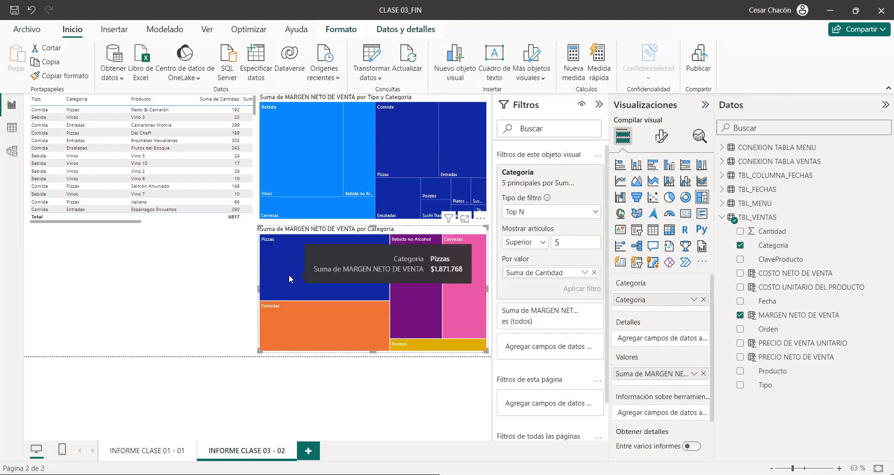
{"action": "mouse_move", "coordinate": [285, 320]}
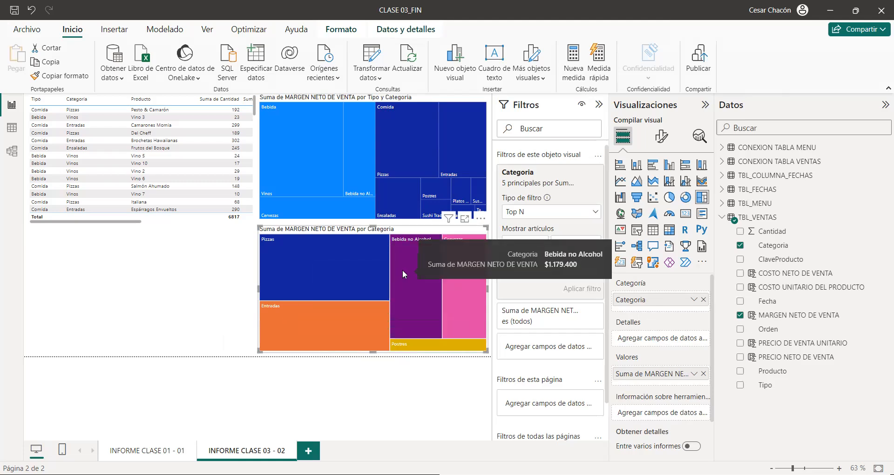
{"action": "mouse_move", "coordinate": [429, 349]}
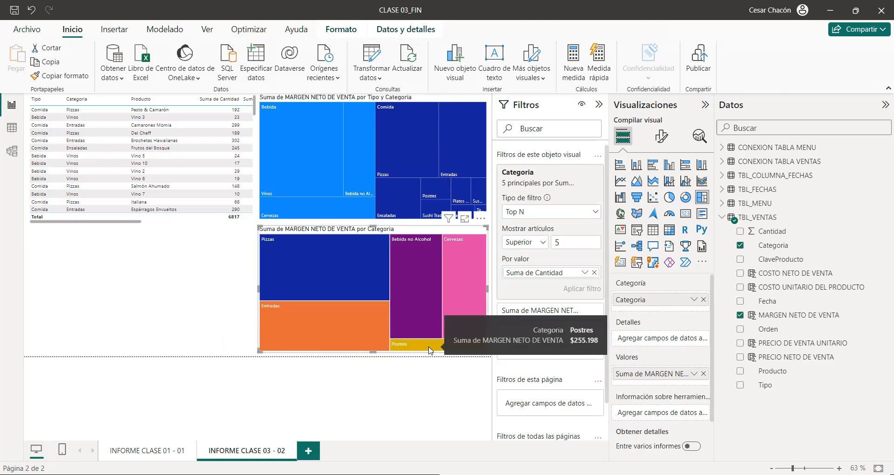
{"action": "mouse_move", "coordinate": [423, 280]}
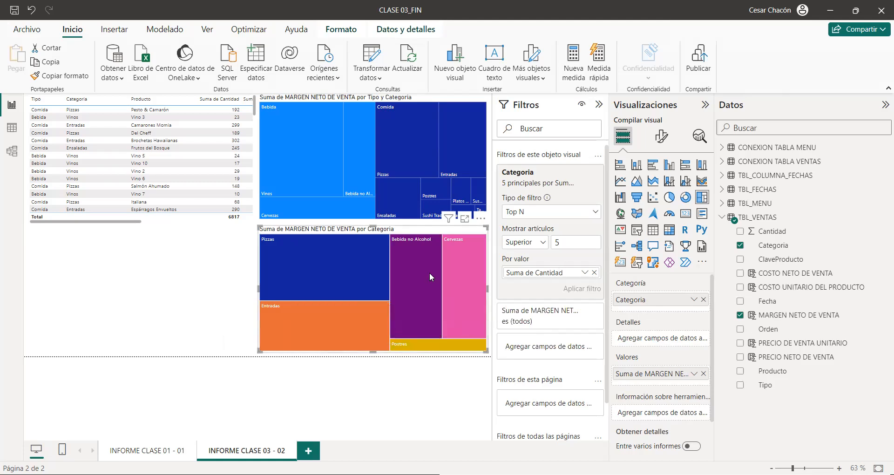
- Change the value ranking the Top N filter on Categoria to Suma de MARGEN NETO DE VENTA and apply it to the treemap
{"action": "left_click", "coordinate": [594, 272]}
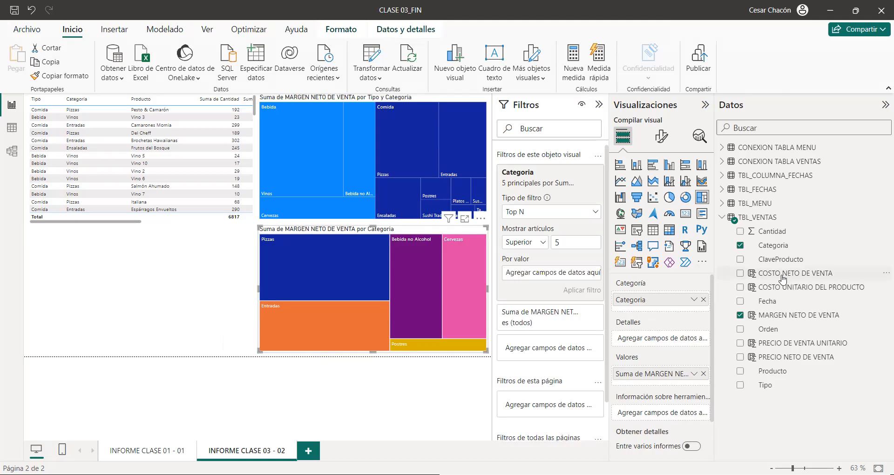
{"action": "left_click_drag", "start_coordinate": [782, 279], "coordinate": [535, 277]}
{"action": "left_click_drag", "start_coordinate": [795, 321], "coordinate": [585, 280]}
{"action": "left_click", "coordinate": [586, 290]}
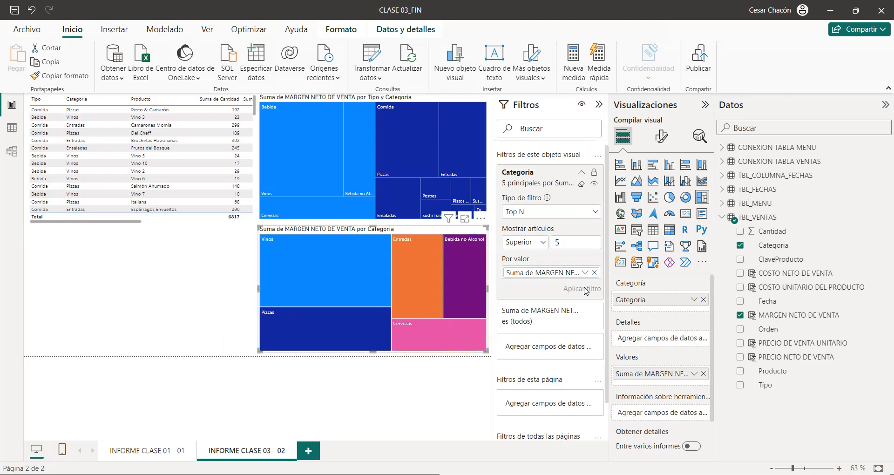
{"action": "mouse_move", "coordinate": [423, 276]}
{"action": "mouse_move", "coordinate": [372, 298]}
- Replace the Top N filter's ranking value with Suma de Cantidad and apply it to the Categoria treemap
{"action": "left_click", "coordinate": [594, 273]}
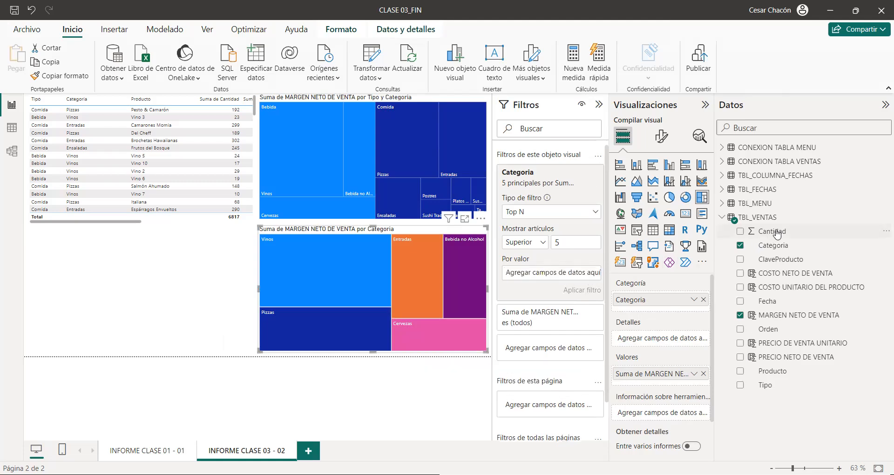
{"action": "left_click_drag", "start_coordinate": [555, 278], "coordinate": [555, 278]}
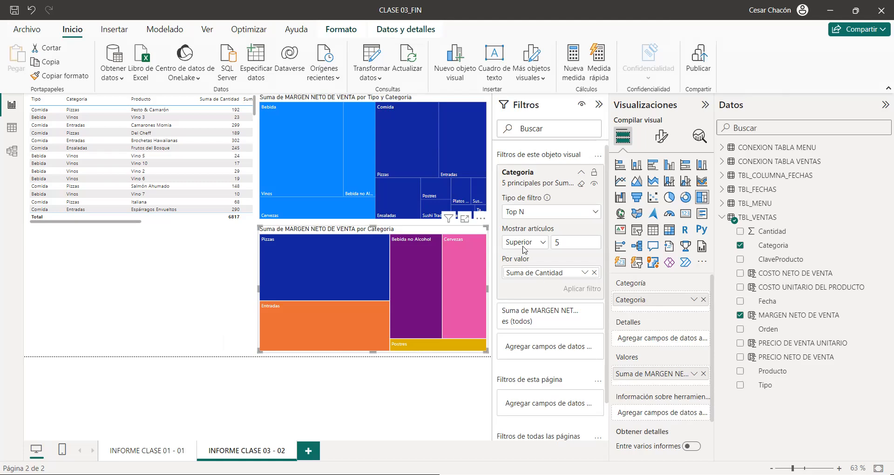
{"action": "mouse_move", "coordinate": [336, 273]}
- Add a donut chart with Tipo as legend and PRECIO NETO DE VENTA as values, and open it in focus mode
{"action": "left_click", "coordinate": [173, 271]}
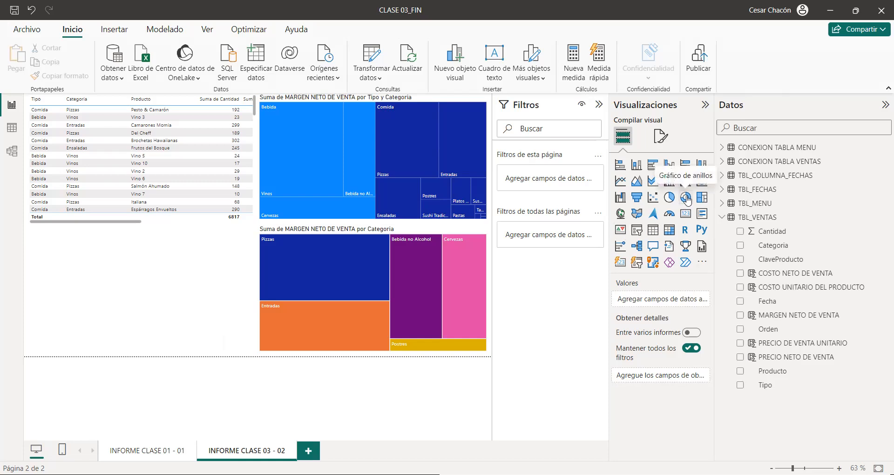
{"action": "left_click", "coordinate": [686, 198]}
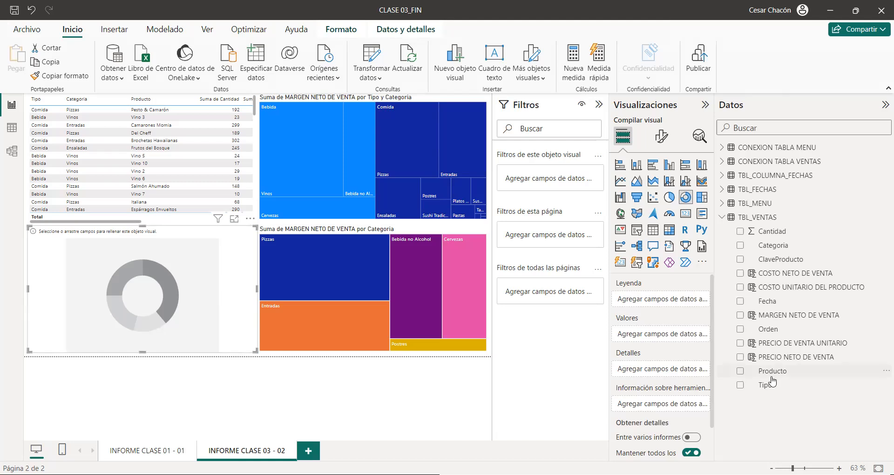
{"action": "left_click_drag", "start_coordinate": [766, 385], "coordinate": [654, 304]}
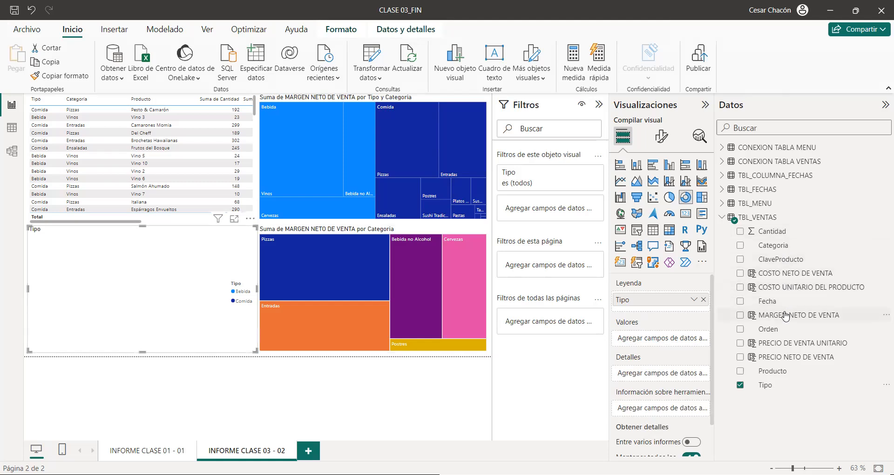
{"action": "left_click_drag", "start_coordinate": [780, 358], "coordinate": [667, 343]}
{"action": "mouse_move", "coordinate": [102, 279]}
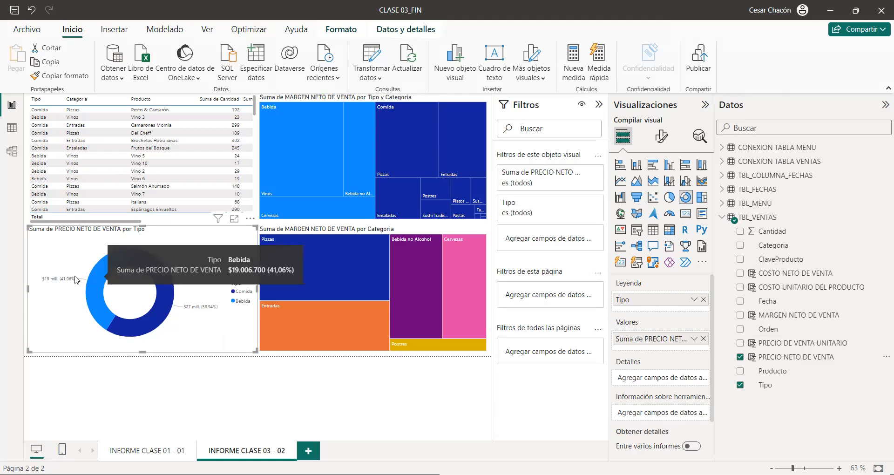
{"action": "left_click", "coordinate": [234, 218]}
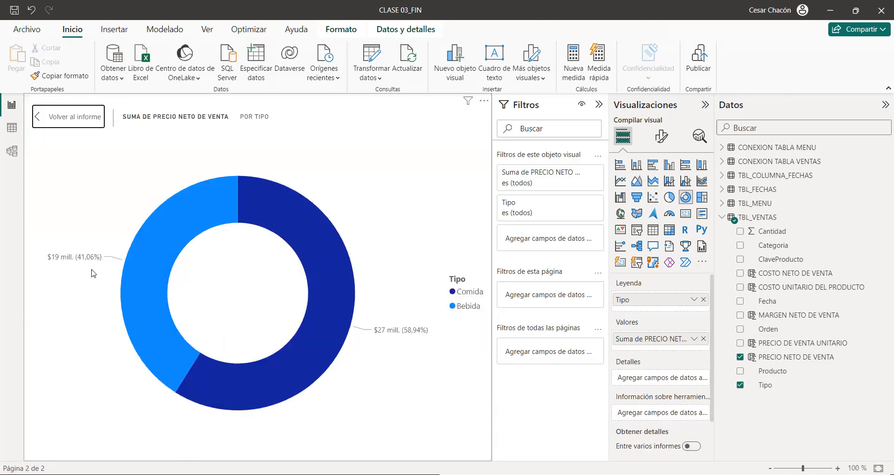
{"action": "mouse_move", "coordinate": [340, 326]}
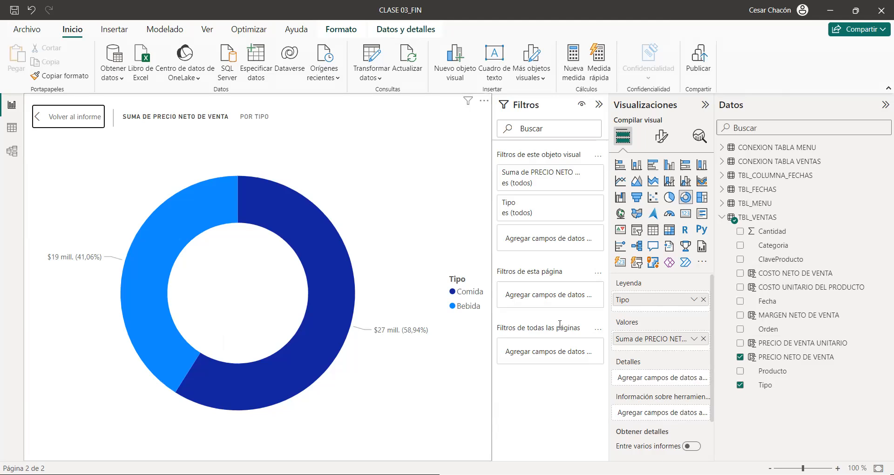
- Try splitting the donut chart's Tipo segments with Categoria as the detail field, and remove that field
{"action": "left_click", "coordinate": [774, 250]}
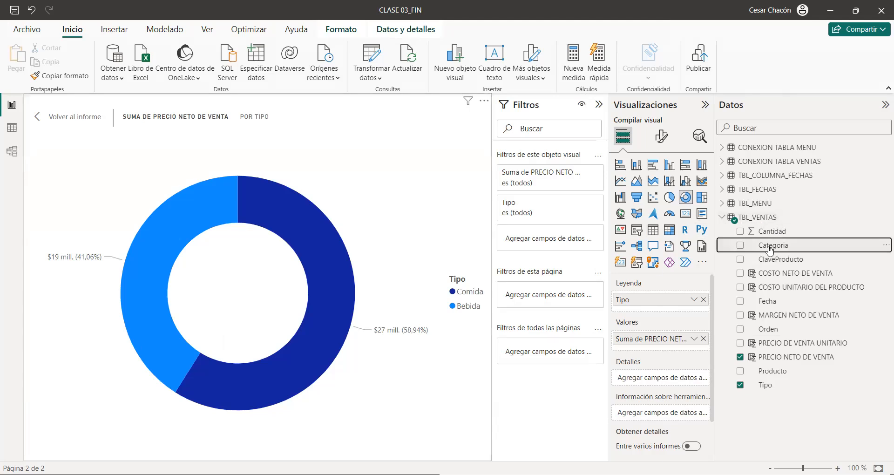
{"action": "left_click_drag", "start_coordinate": [659, 395], "coordinate": [659, 378]}
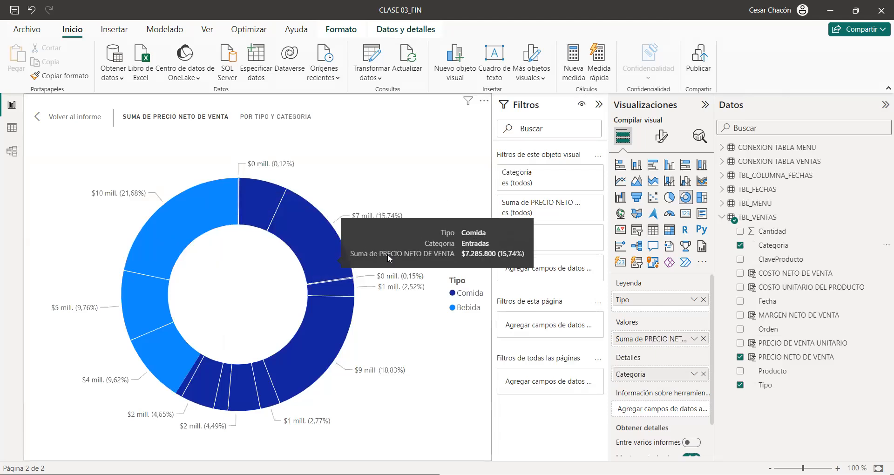
{"action": "left_click", "coordinate": [704, 374]}
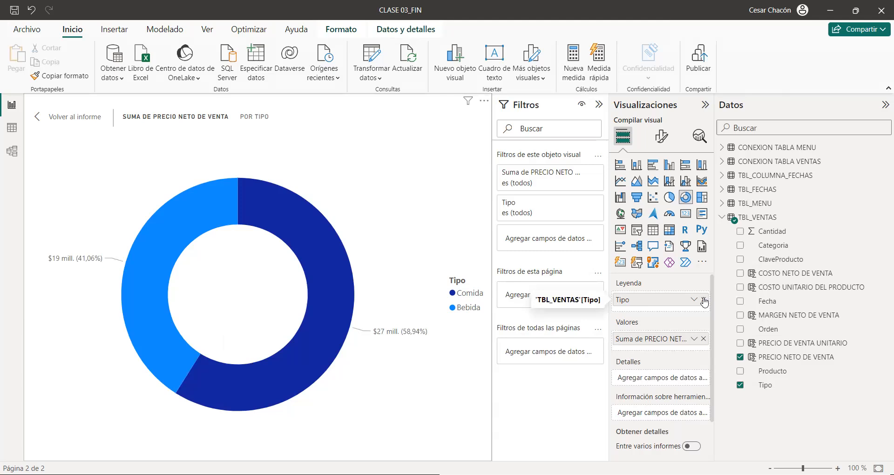
- Replace Tipo with Categoria as the donut chart's legend and sort the chart in ascending order of Suma de PRECIO NETO DE VENTA
{"action": "left_click", "coordinate": [705, 300]}
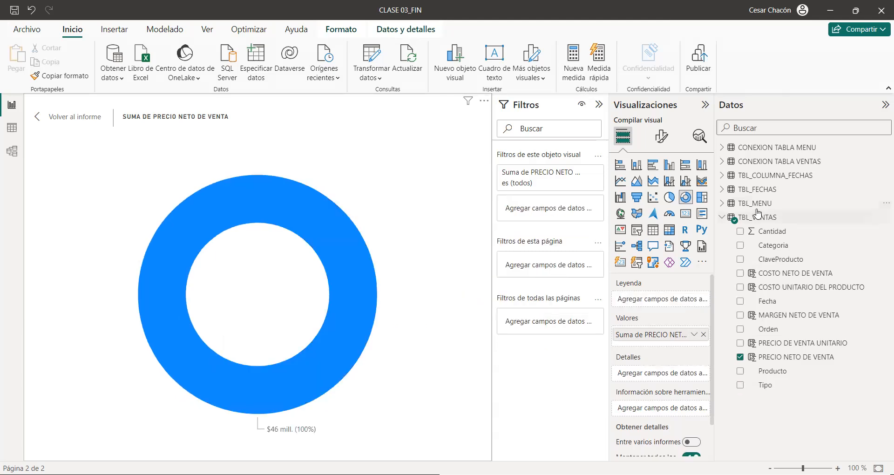
{"action": "left_click_drag", "start_coordinate": [777, 251], "coordinate": [672, 301]}
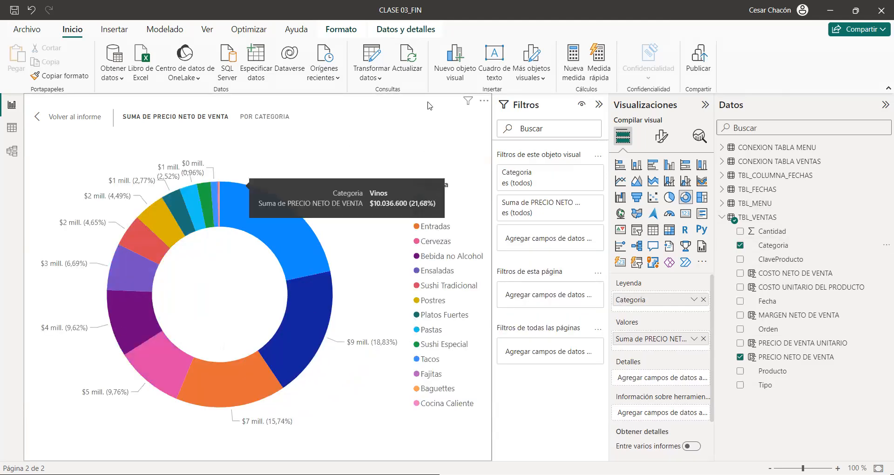
{"action": "left_click", "coordinate": [484, 103]}
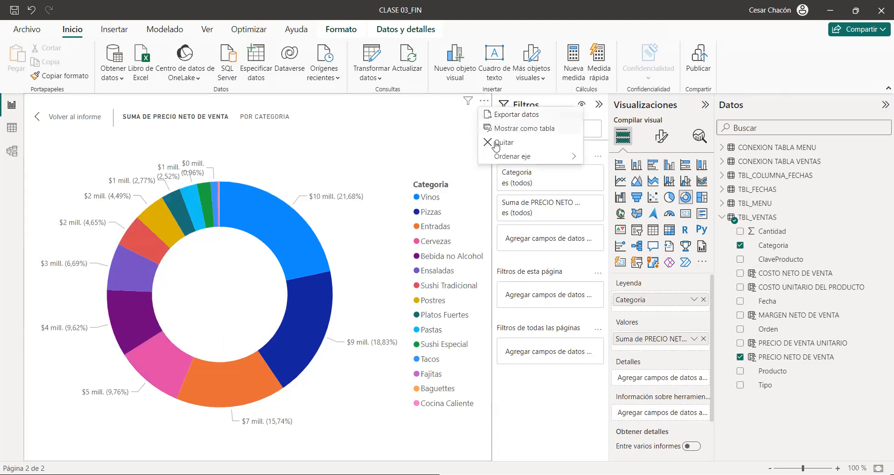
{"action": "mouse_move", "coordinate": [535, 157]}
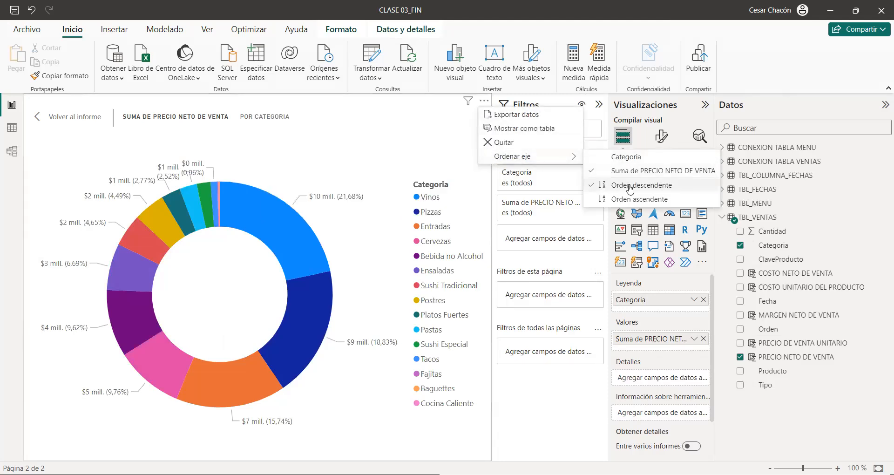
{"action": "left_click", "coordinate": [633, 199]}
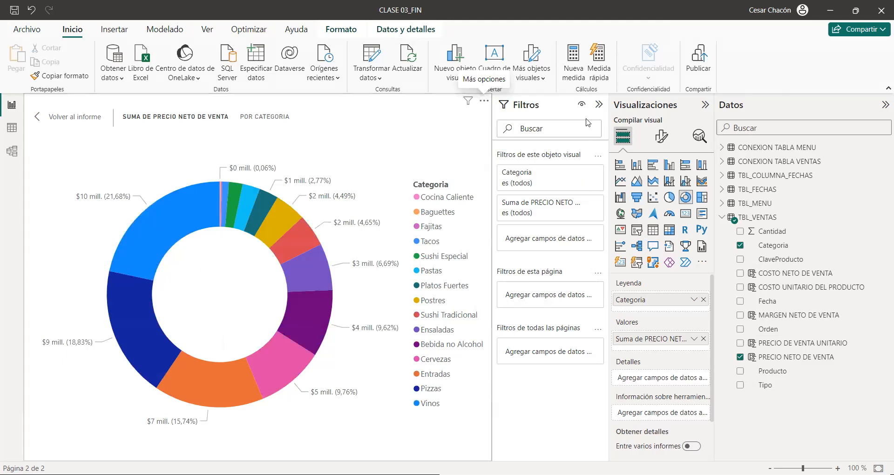
- Sort the donut chart by Categoria in descending order
{"action": "left_click", "coordinate": [485, 102]}
{"action": "mouse_move", "coordinate": [536, 161]}
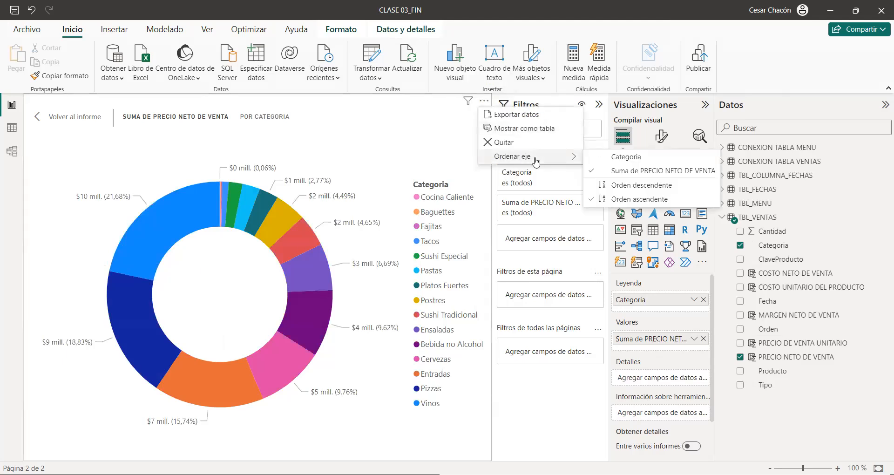
{"action": "left_click", "coordinate": [619, 158]}
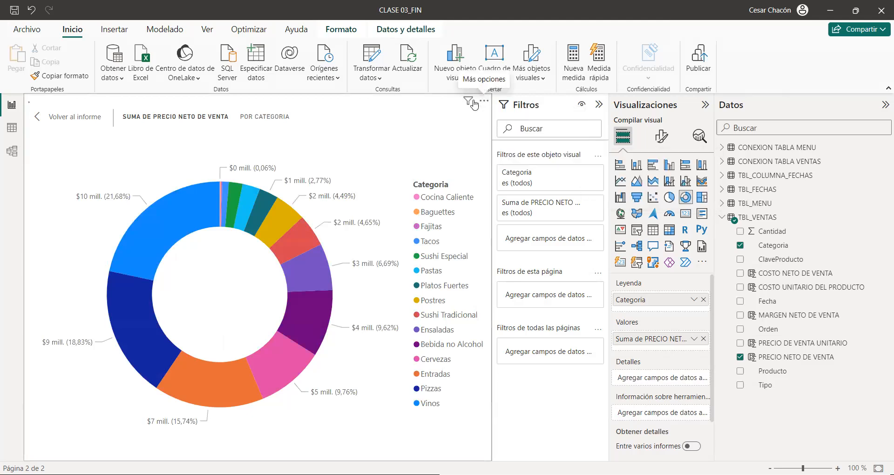
{"action": "left_click", "coordinate": [485, 101]}
{"action": "mouse_move", "coordinate": [535, 157]}
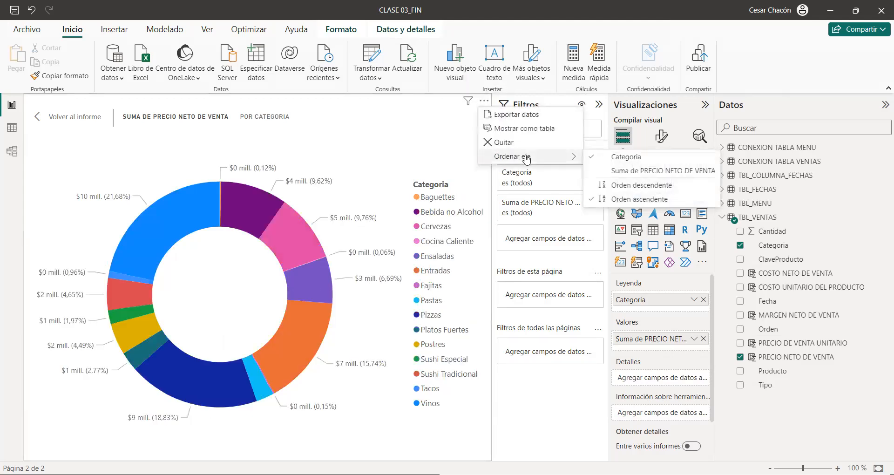
{"action": "left_click", "coordinate": [625, 186]}
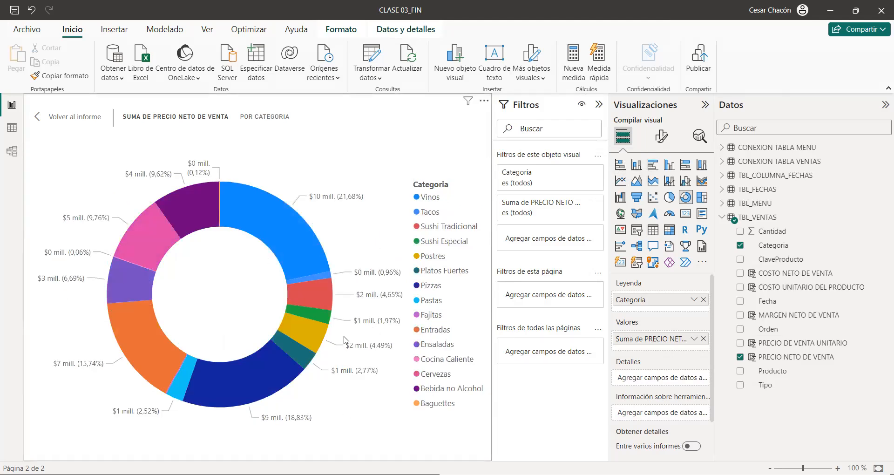
- Sort the donut chart by Suma de PRECIO NETO DE VENTA in ascending order and return to the report page
{"action": "left_click", "coordinate": [484, 101]}
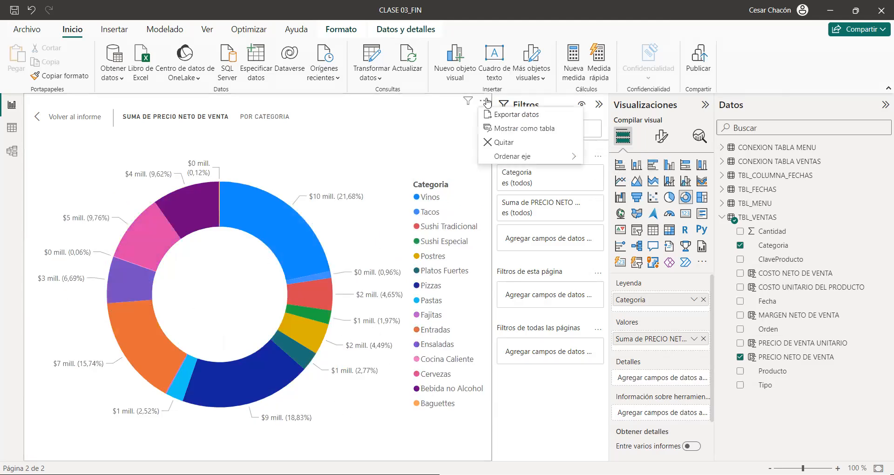
{"action": "mouse_move", "coordinate": [512, 161]}
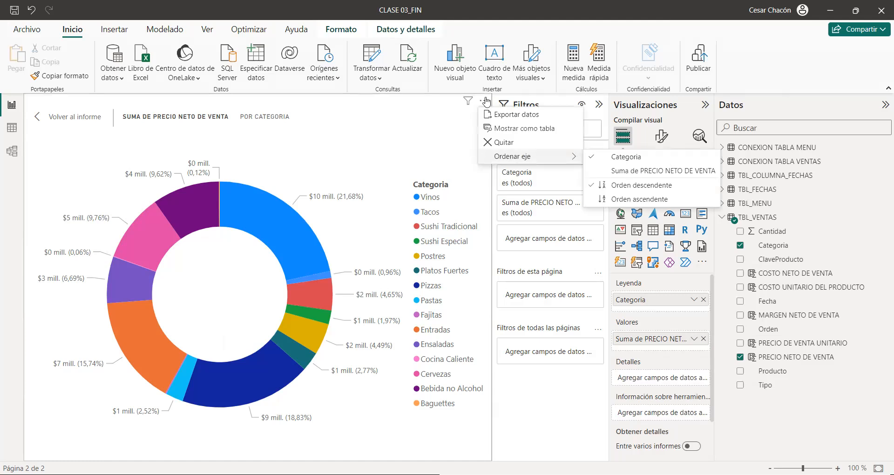
{"action": "left_click", "coordinate": [632, 171]}
{"action": "mouse_move", "coordinate": [521, 162]}
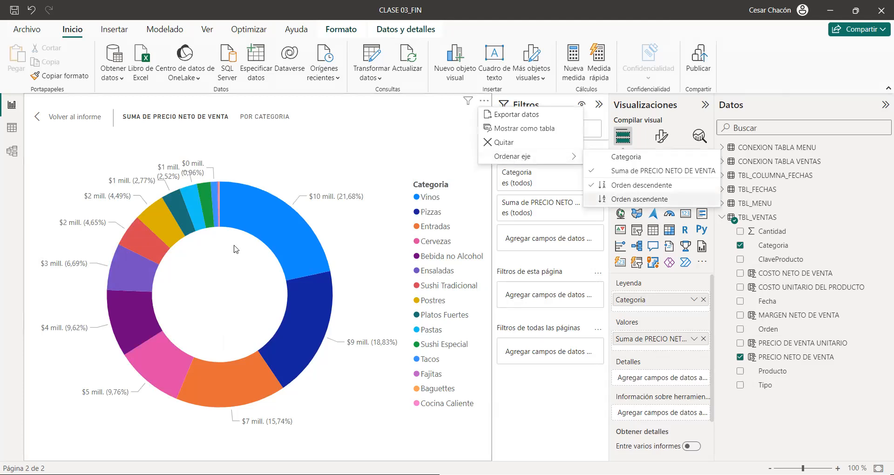
{"action": "left_click", "coordinate": [635, 199]}
{"action": "mouse_move", "coordinate": [206, 213]}
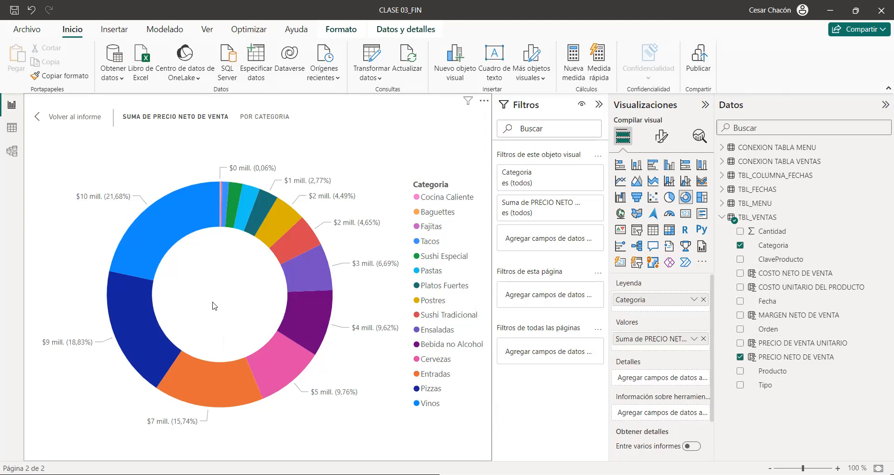
{"action": "left_click", "coordinate": [71, 117]}
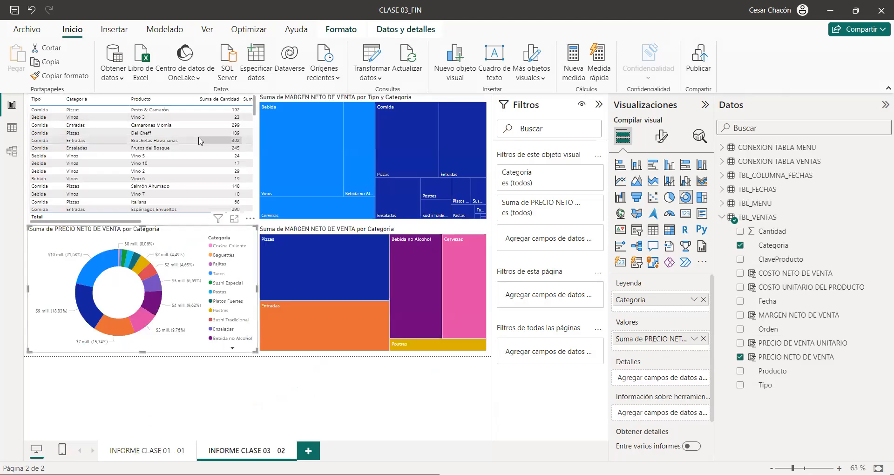
- Review the charts on INFORME CLASE 01 - 01, return to INFORME CLASE 03 - 02, and select the treemap by Tipo and Categoria
{"action": "left_click", "coordinate": [175, 451]}
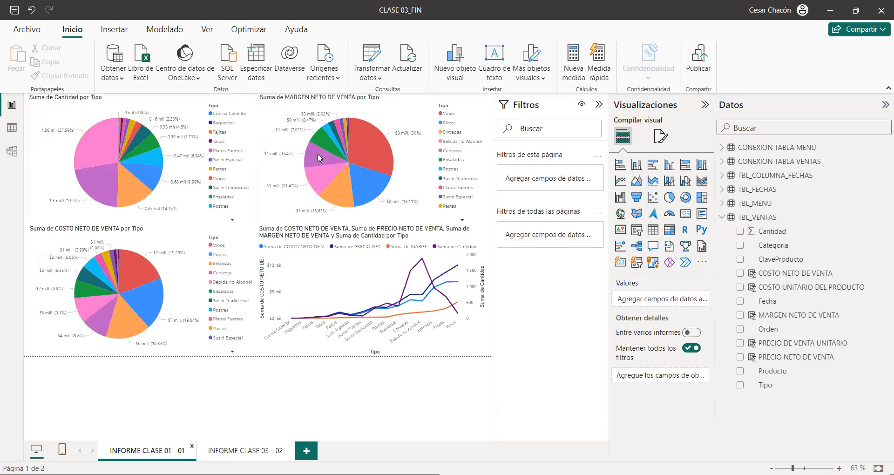
{"action": "left_click", "coordinate": [239, 452]}
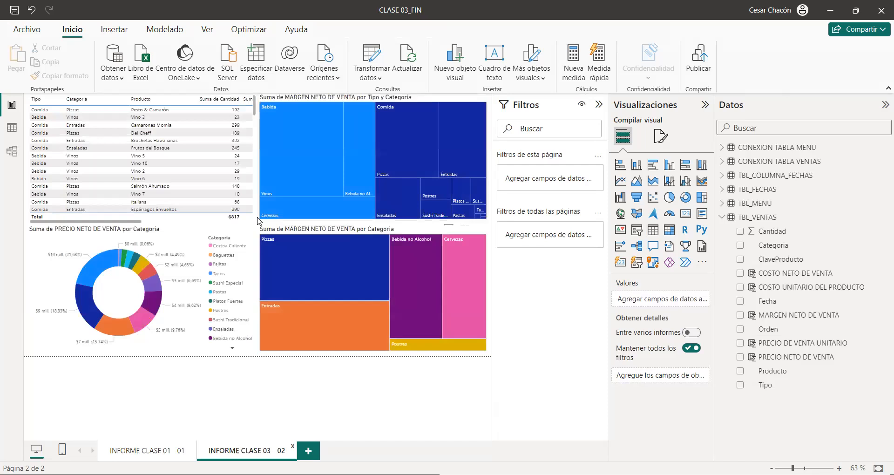
{"action": "mouse_move", "coordinate": [269, 199]}
{"action": "left_click", "coordinate": [287, 161]}
{"action": "left_click", "coordinate": [287, 161]}
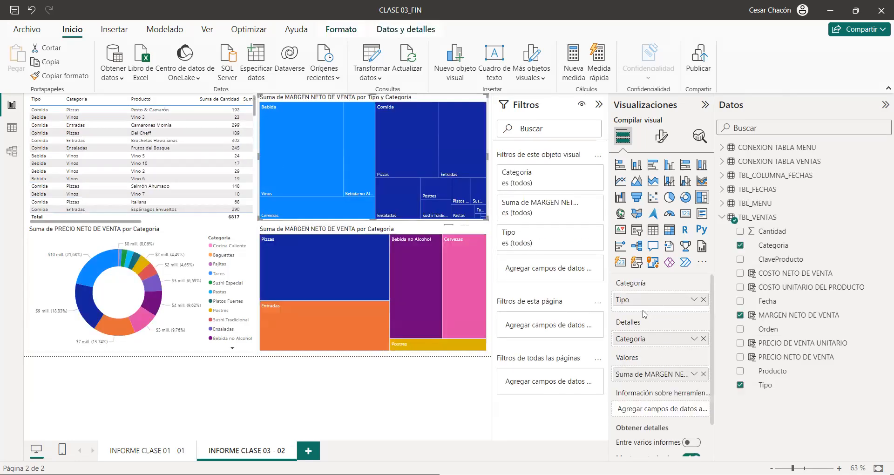